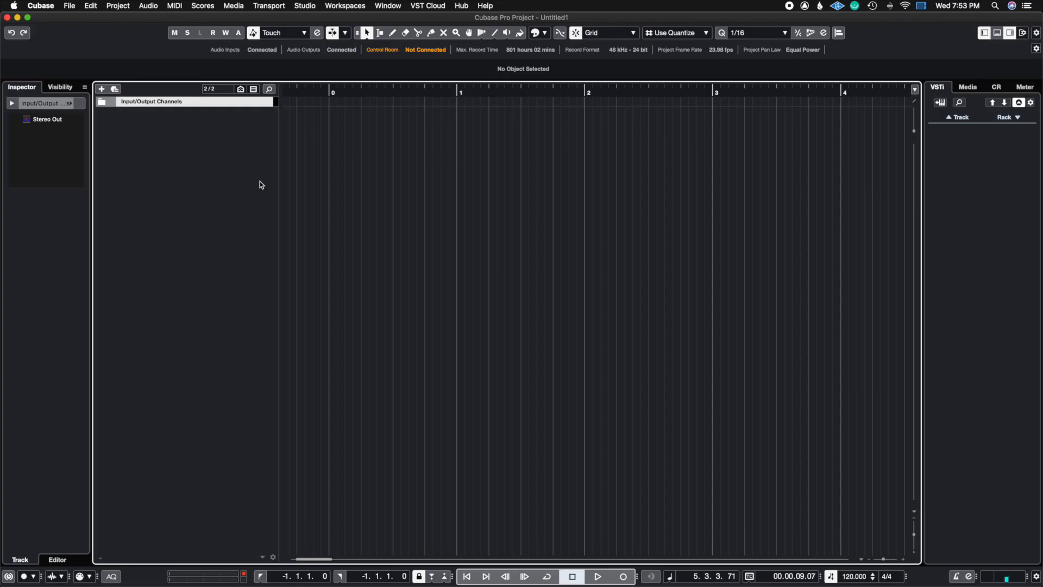
- Add a chord track to the empty project
{"action": "right_click", "coordinate": [247, 131]}
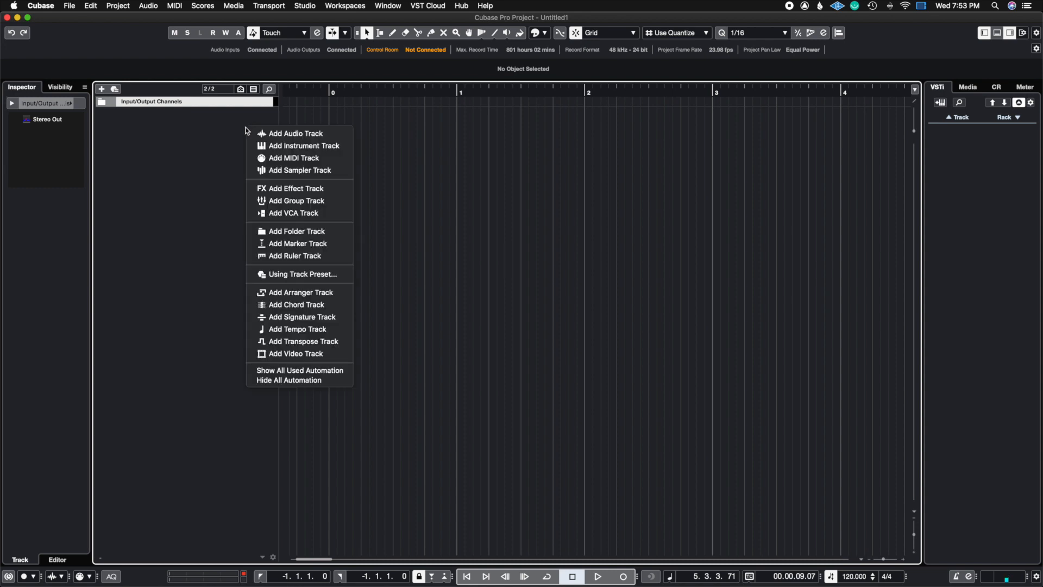
{"action": "left_click", "coordinate": [154, 179]}
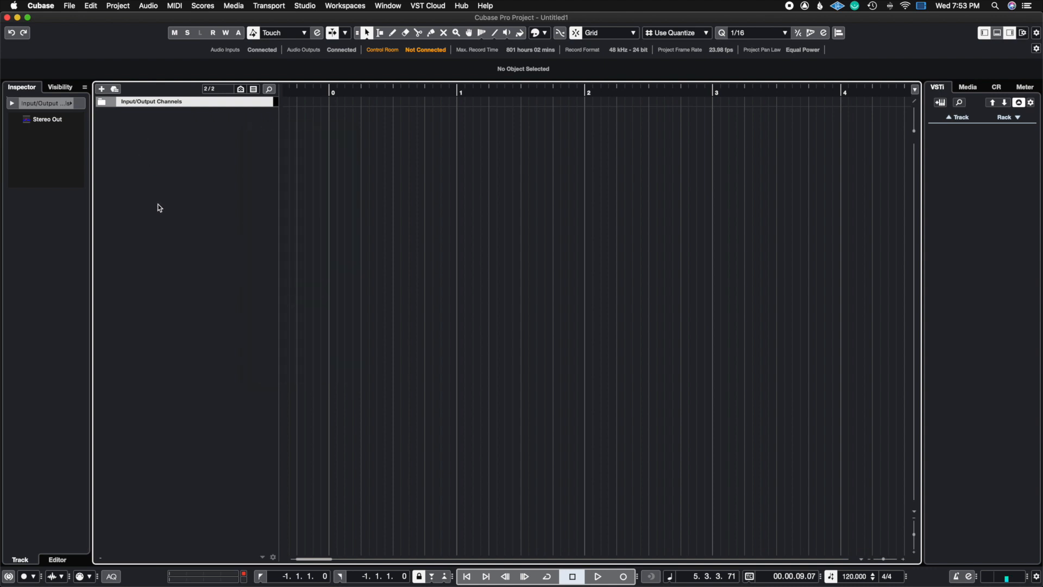
{"action": "right_click", "coordinate": [191, 166]}
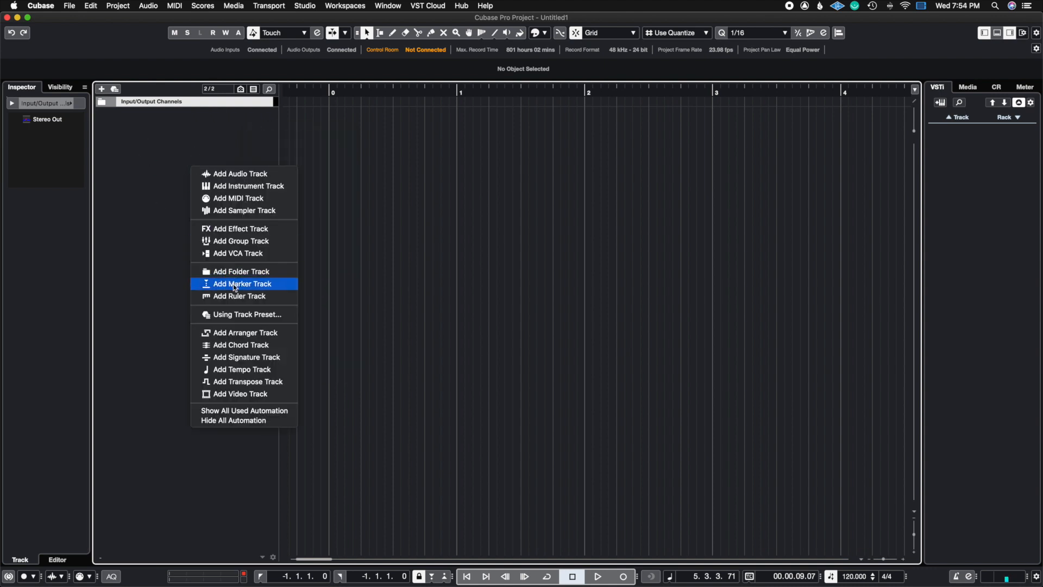
{"action": "left_click", "coordinate": [247, 345]}
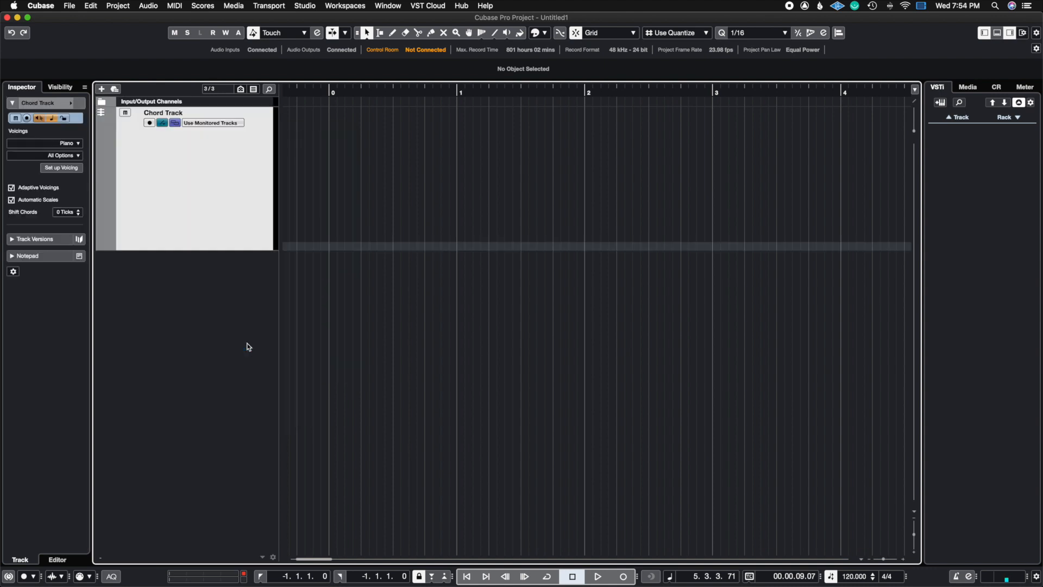
- Add one Keyscape instrument track named Piano Chords, routed to Stereo Out
{"action": "right_click", "coordinate": [215, 319]}
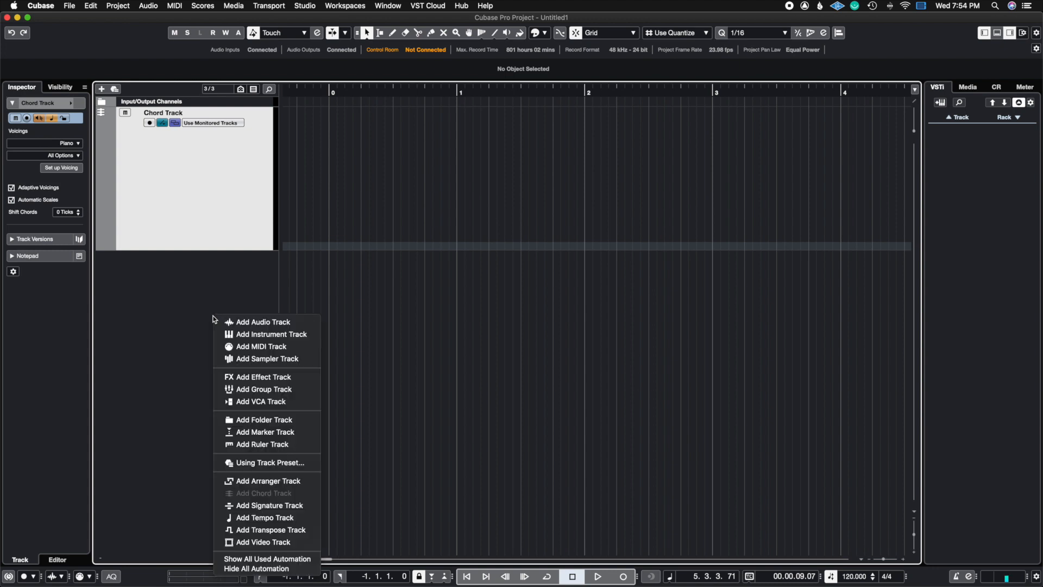
{"action": "left_click", "coordinate": [274, 337]}
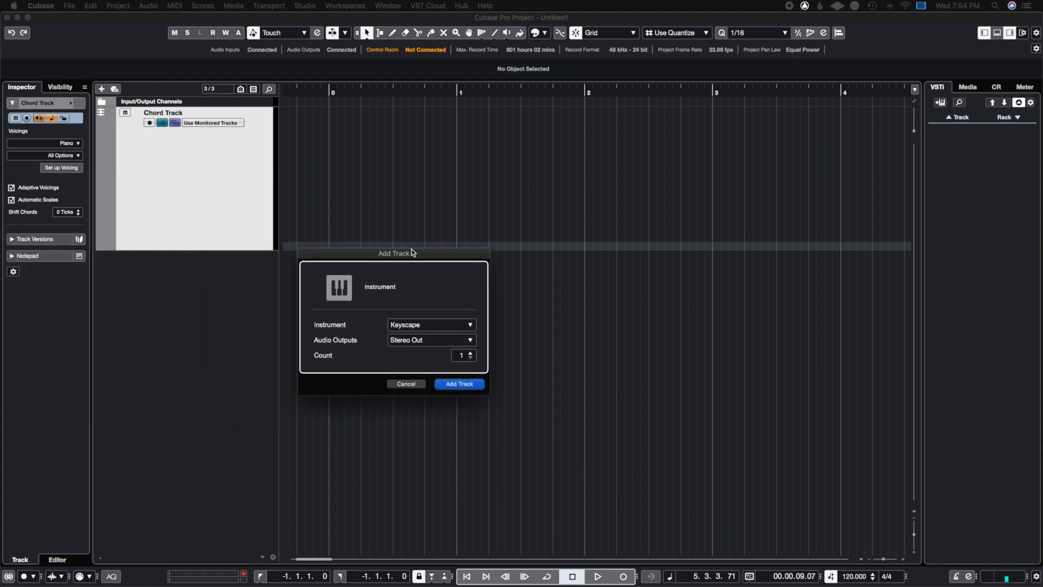
{"action": "key", "text": "Return"}
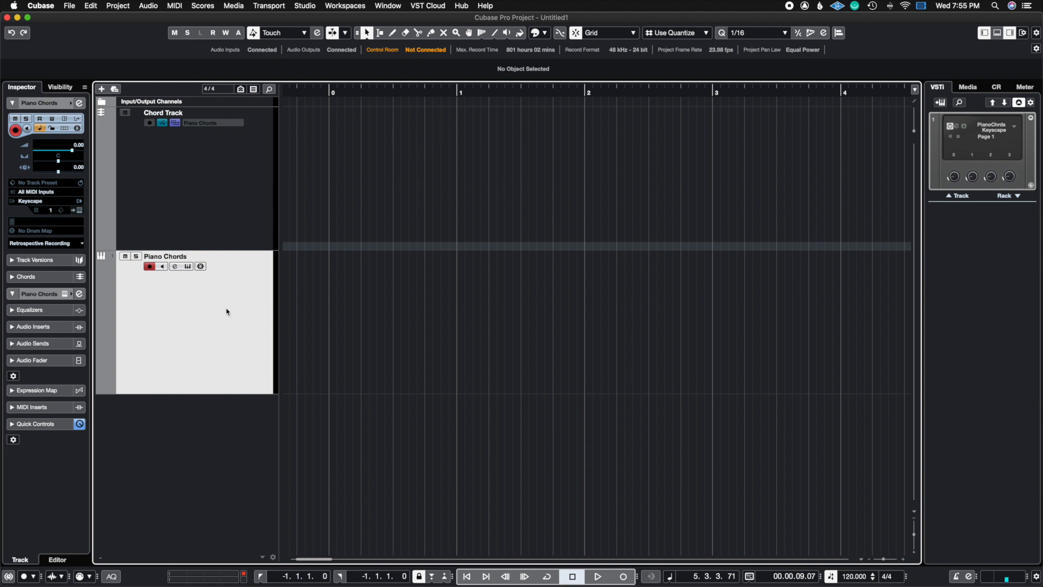
- Choose the Draw tool and keep snap on, with the grid type Use Quantize and the quantize preset 1/16
{"action": "right_click", "coordinate": [475, 133]}
{"action": "left_click", "coordinate": [501, 131]}
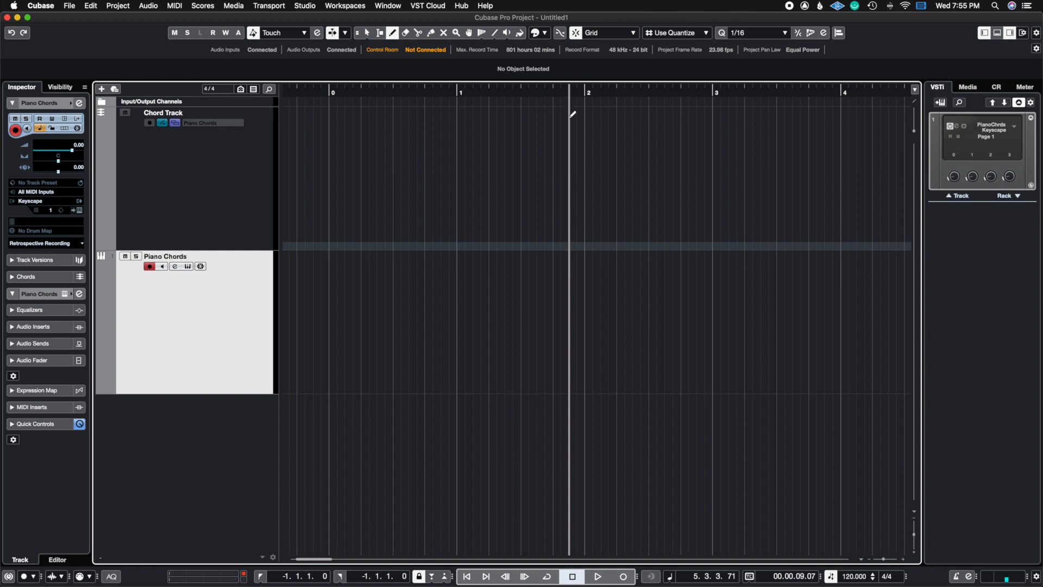
{"action": "left_click", "coordinate": [577, 34]}
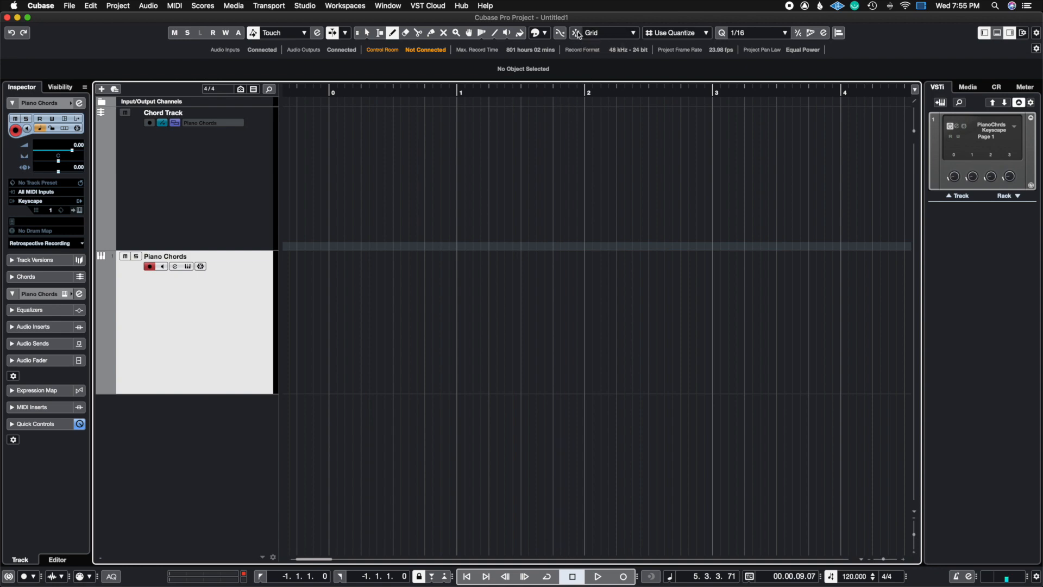
{"action": "left_click", "coordinate": [577, 33]}
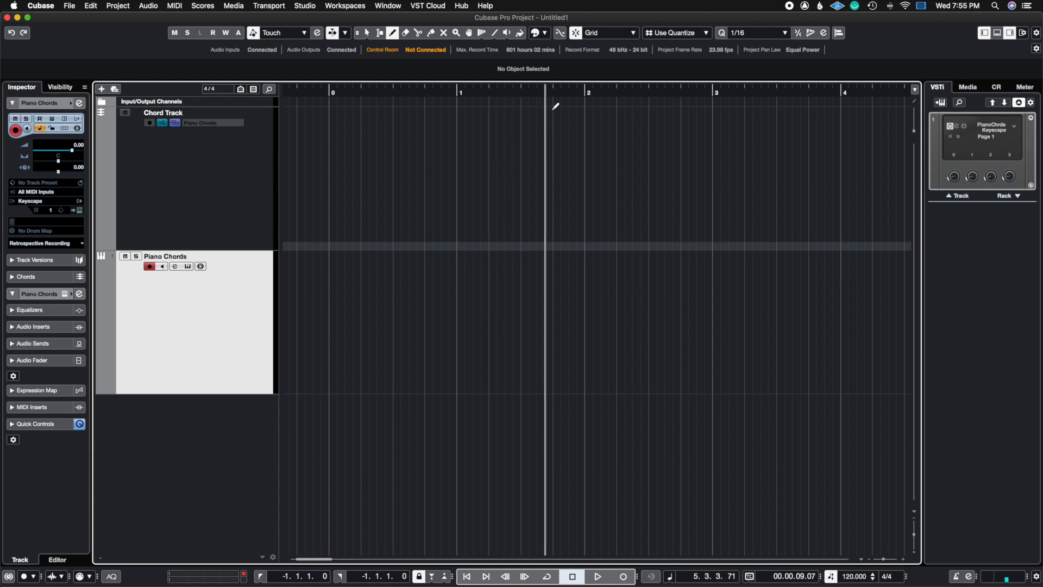
{"action": "left_click", "coordinate": [674, 34]}
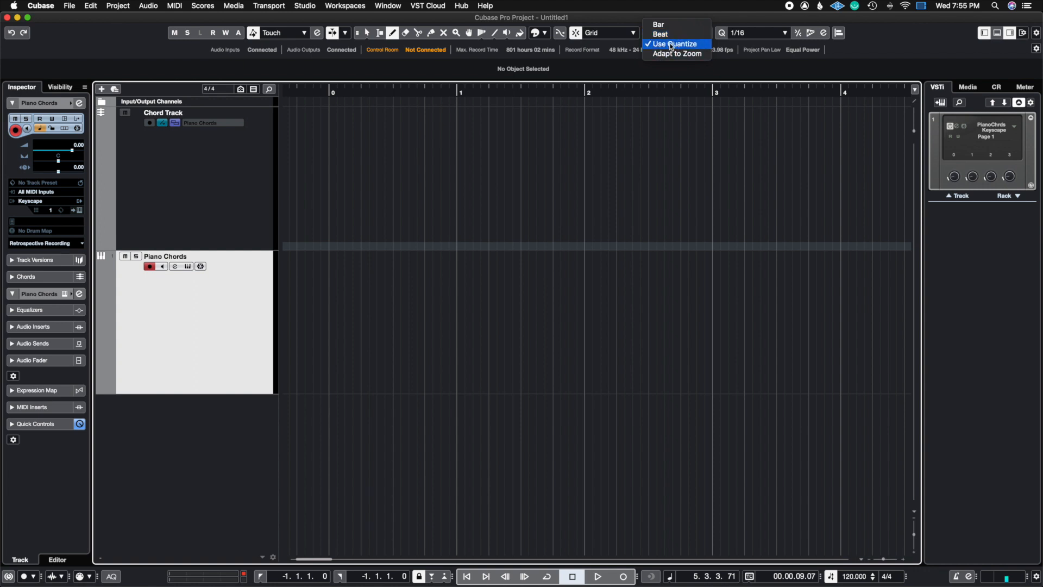
{"action": "left_click", "coordinate": [626, 44]}
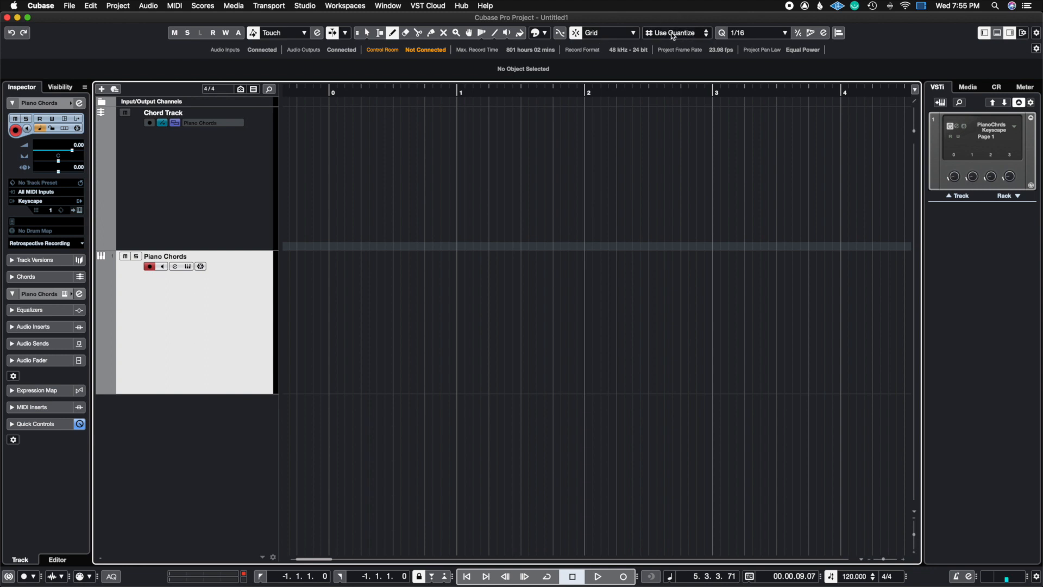
{"action": "left_click", "coordinate": [762, 33]}
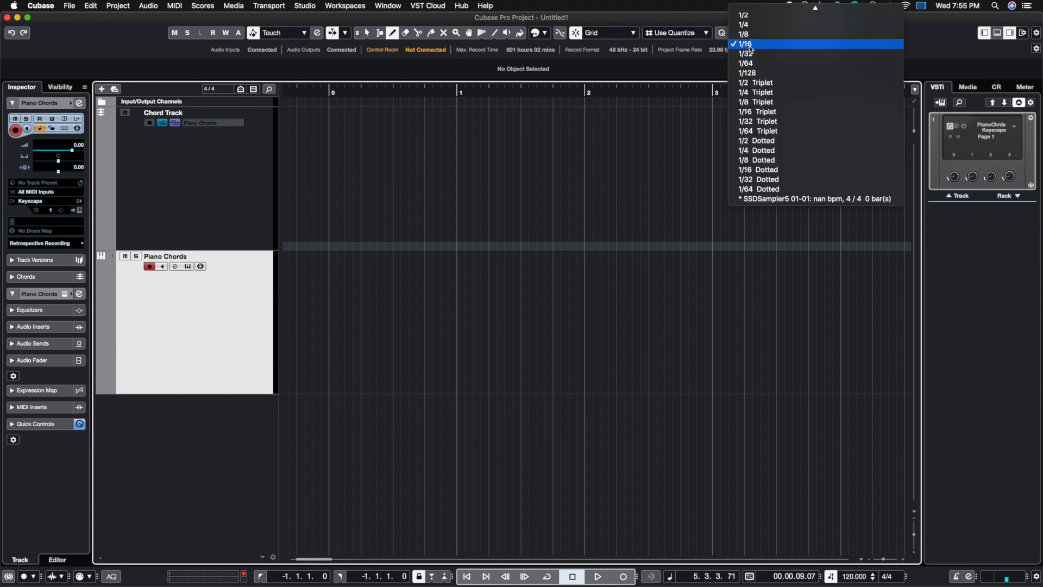
{"action": "left_click", "coordinate": [755, 42]}
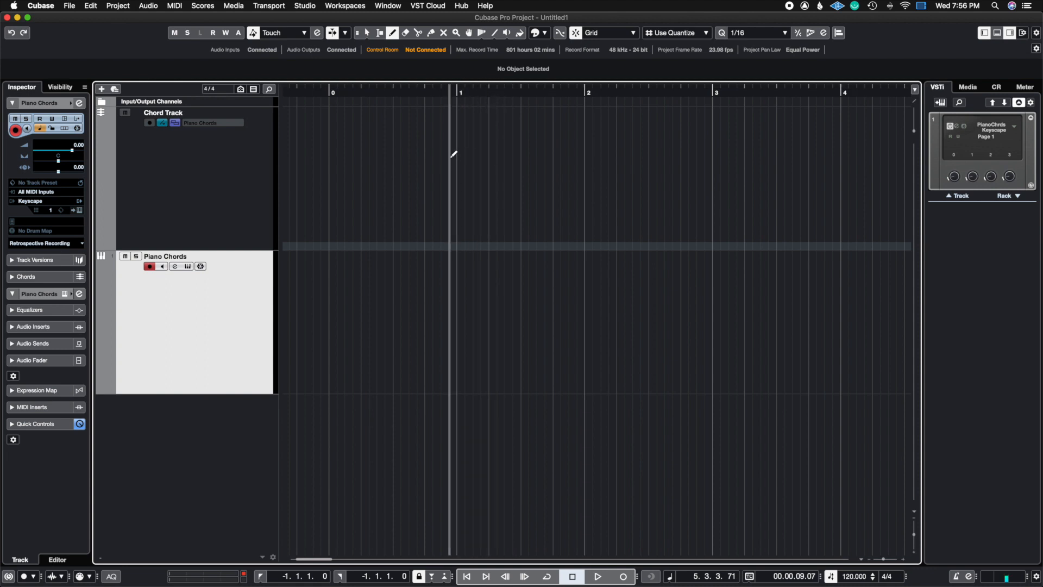
- Draw an undefined chord event at the start of bar 1 on the chord track
{"action": "left_click", "coordinate": [869, 559]}
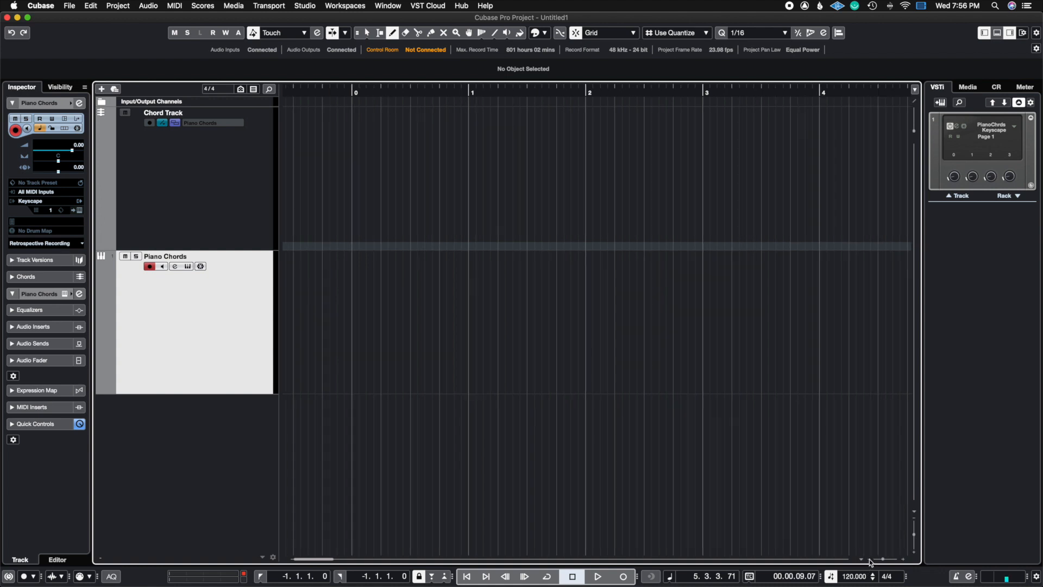
{"action": "left_click", "coordinate": [869, 559]}
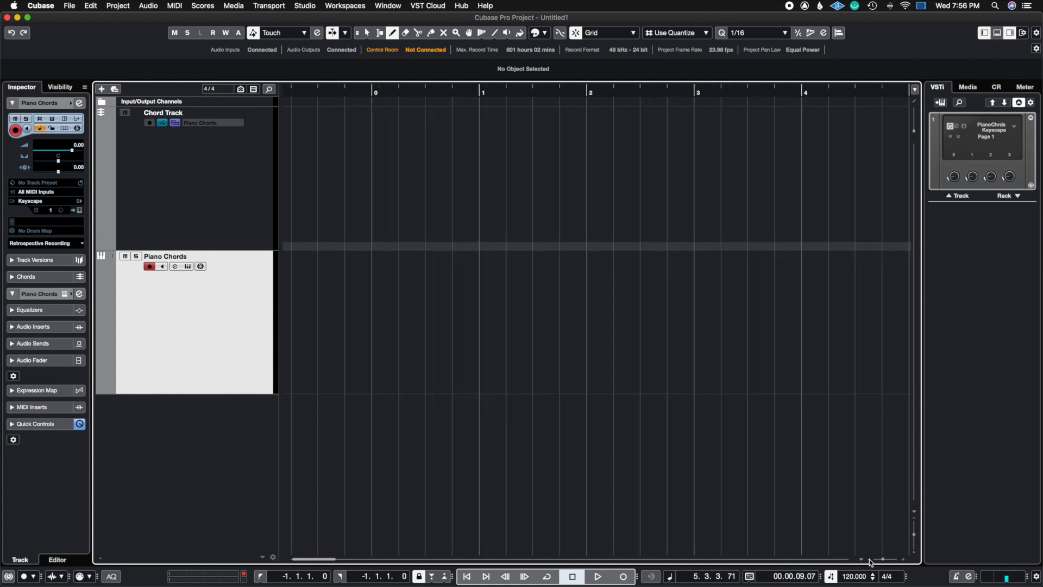
{"action": "left_click", "coordinate": [903, 559]}
{"action": "key", "text": "1"}
{"action": "right_click", "coordinate": [532, 204]}
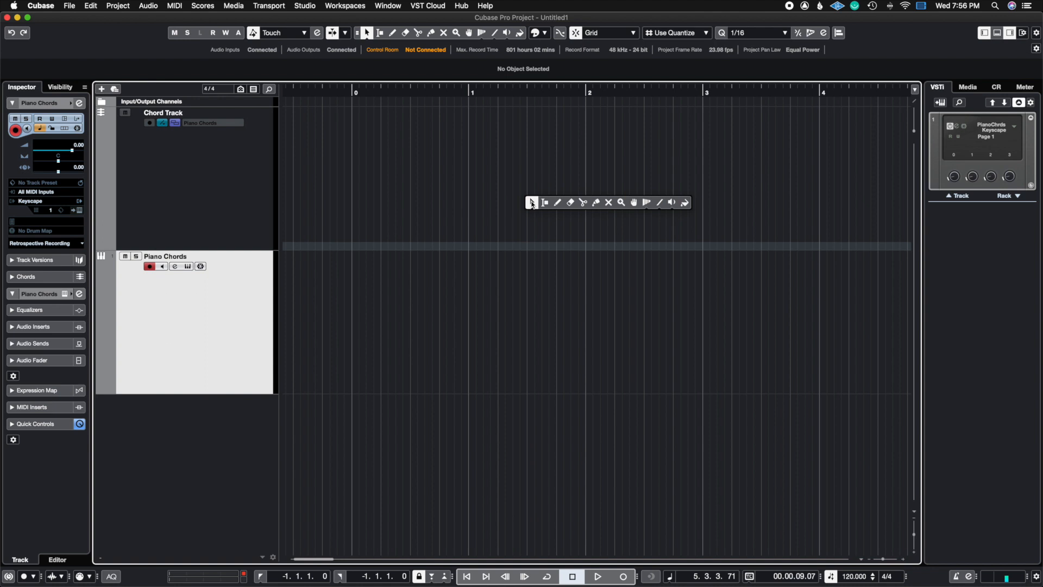
{"action": "left_click", "coordinate": [558, 202]}
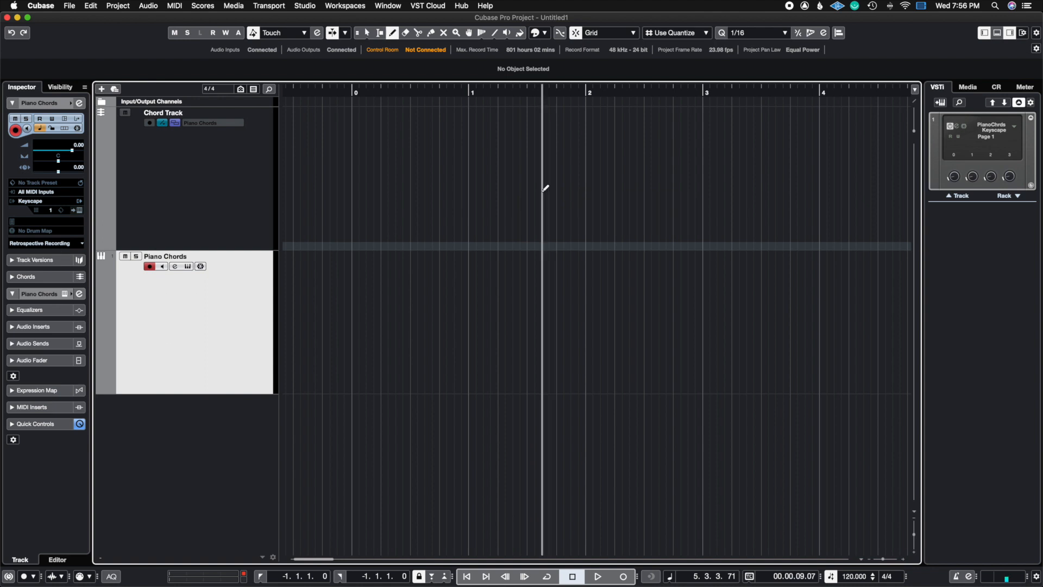
{"action": "left_click", "coordinate": [472, 121]}
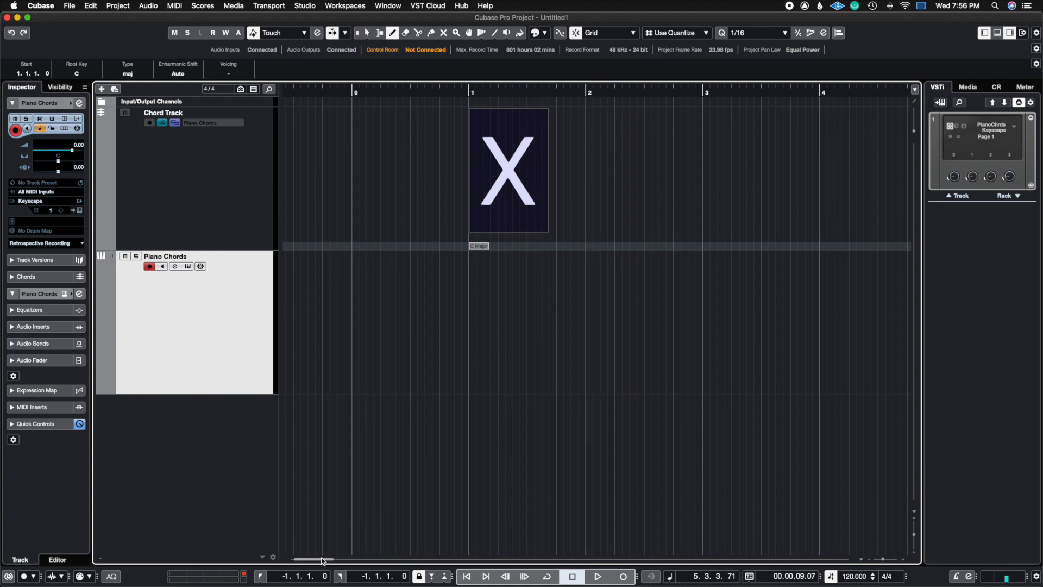
- Draw undefined chord events on the chord track at bar 2 beat 1, bar 2 beat 3 and bar 3 beat 1
{"action": "left_click_drag", "start_coordinate": [321, 557], "coordinate": [330, 558]}
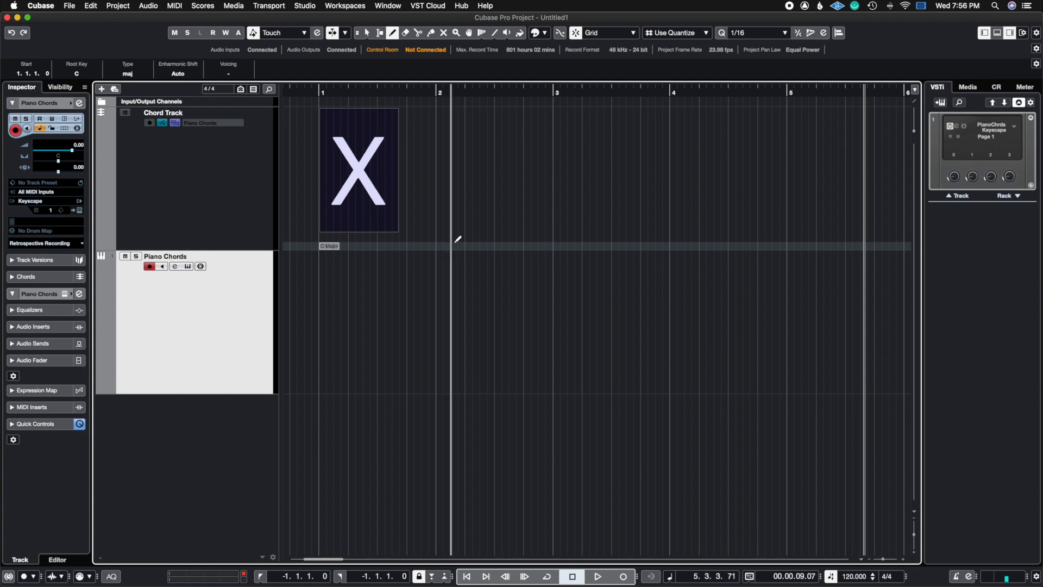
{"action": "left_click", "coordinate": [444, 137]}
{"action": "left_click", "coordinate": [500, 142]}
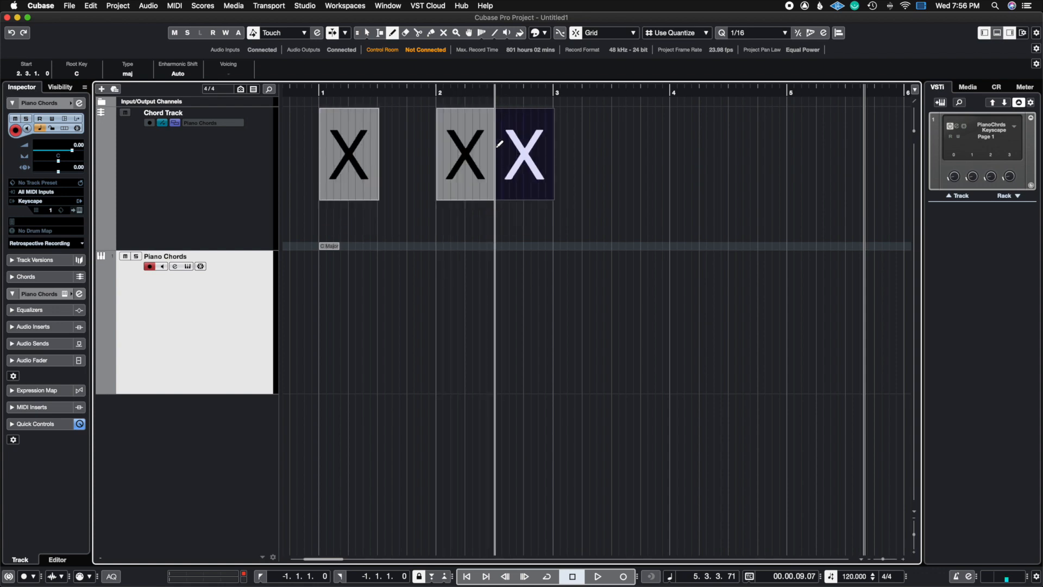
{"action": "left_click", "coordinate": [562, 133]}
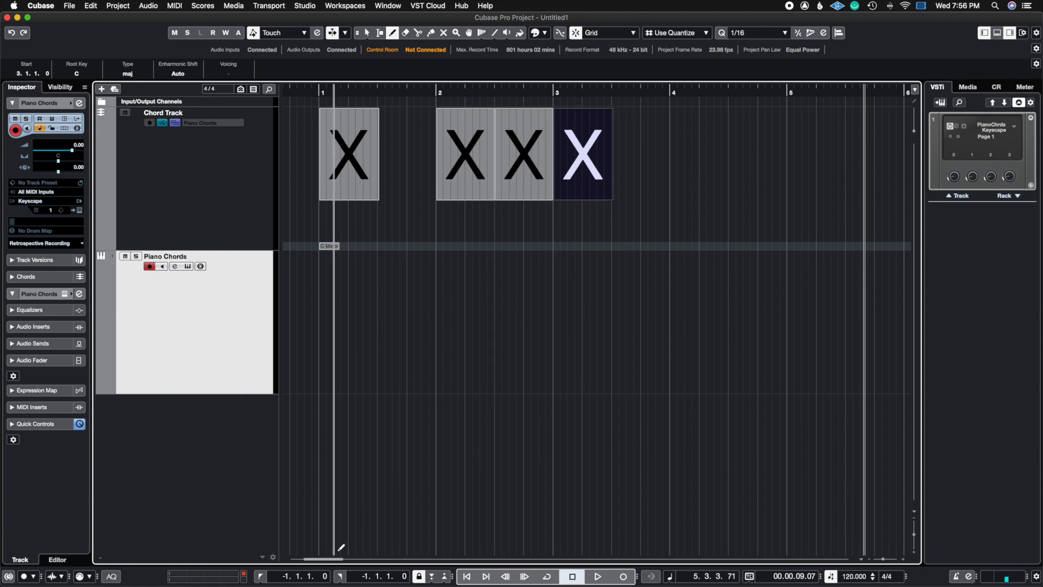
- Draw undefined chord events on the chord track at bar 4 beat 1, bar 4 beat 3 and bar 5 beat 1
{"action": "left_click_drag", "start_coordinate": [334, 561], "coordinate": [341, 561]}
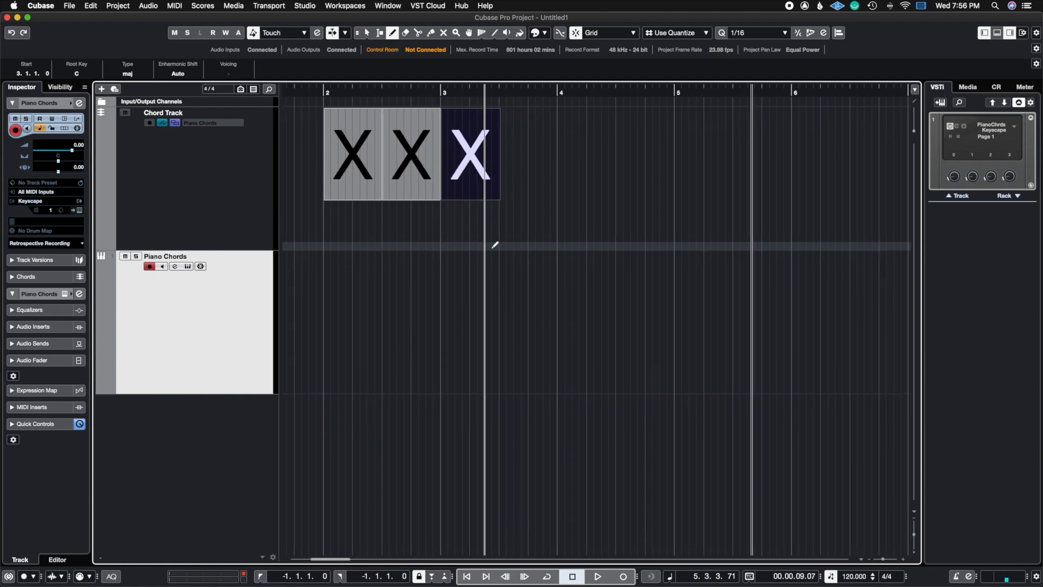
{"action": "left_click", "coordinate": [562, 128]}
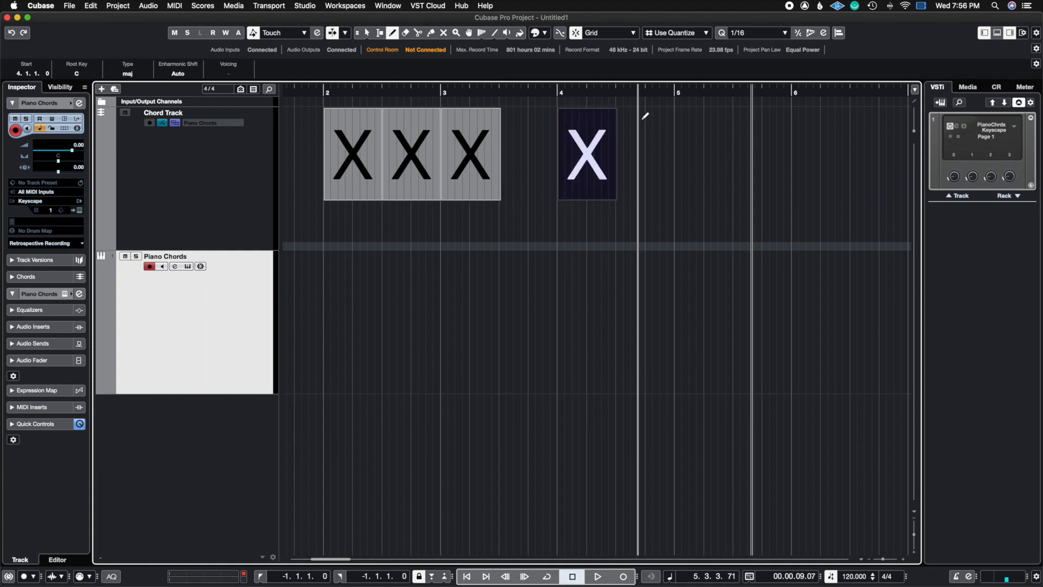
{"action": "left_click", "coordinate": [624, 130]}
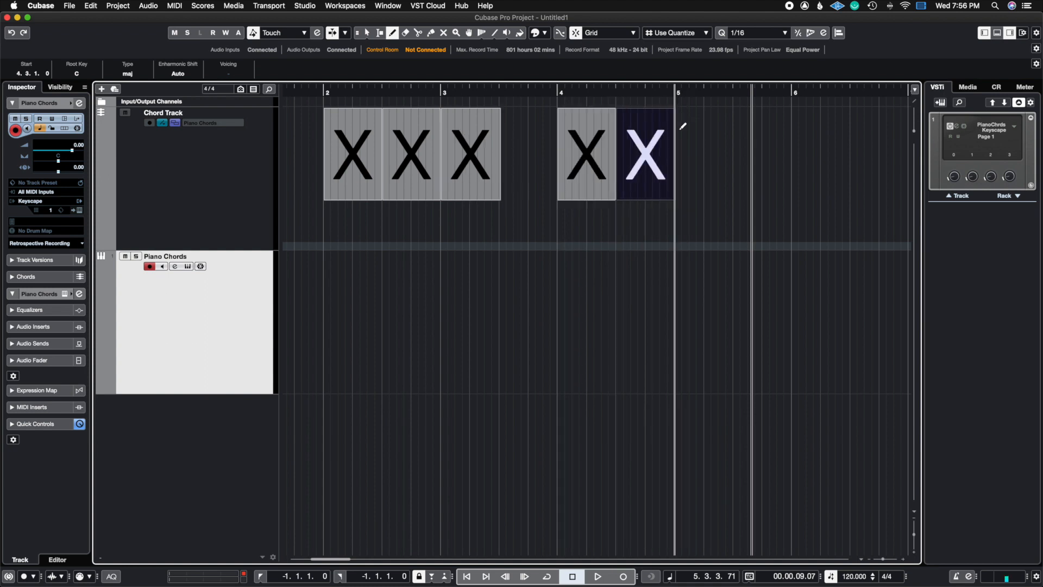
{"action": "left_click", "coordinate": [686, 126]}
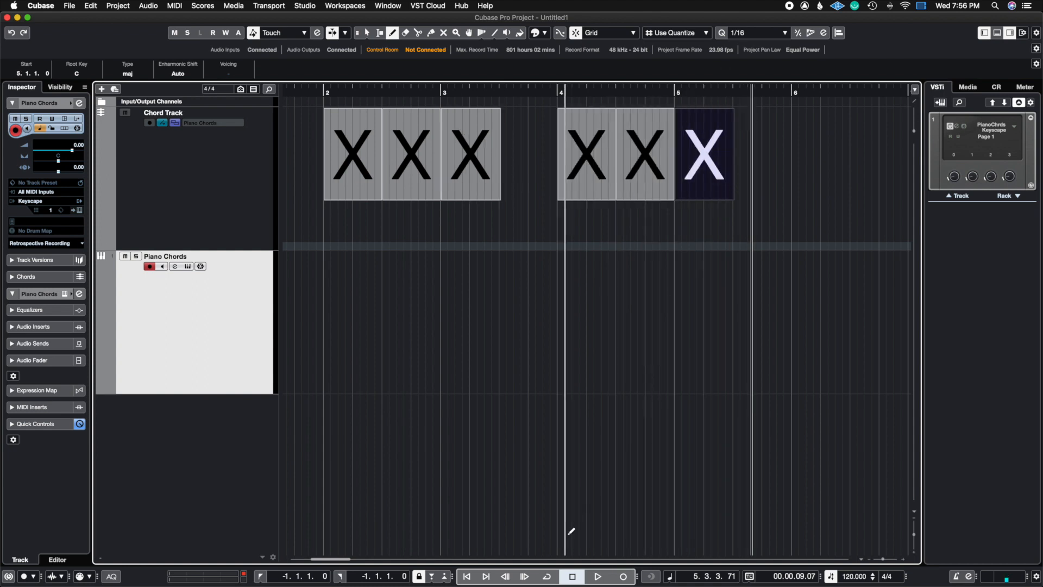
- Define the chord event at bar 1 as C min 7 in the chord editor, using the Object Selection tool
{"action": "left_click_drag", "start_coordinate": [340, 560], "coordinate": [331, 560]}
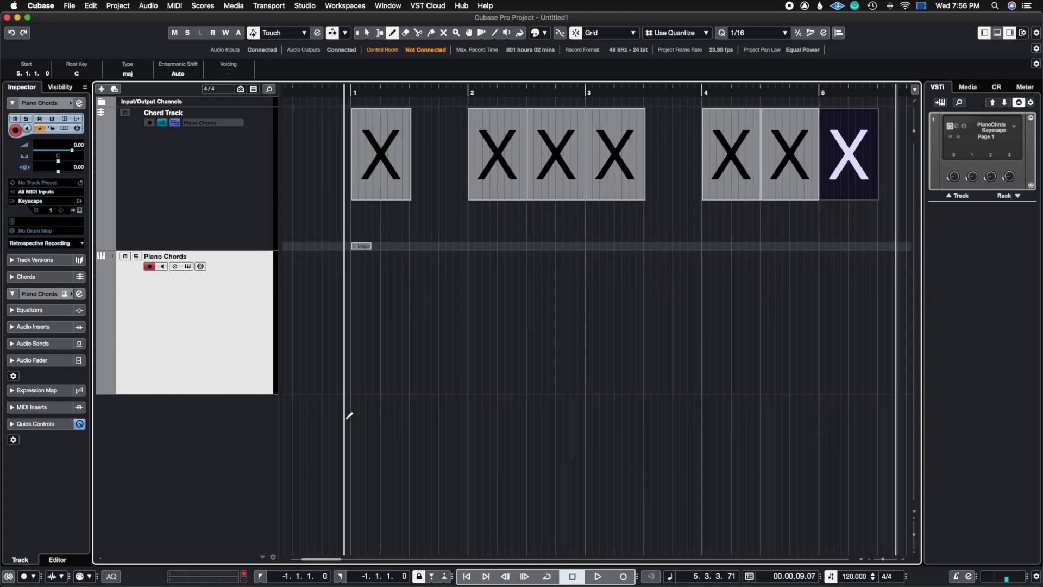
{"action": "right_click", "coordinate": [359, 405]}
{"action": "left_click", "coordinate": [358, 409]}
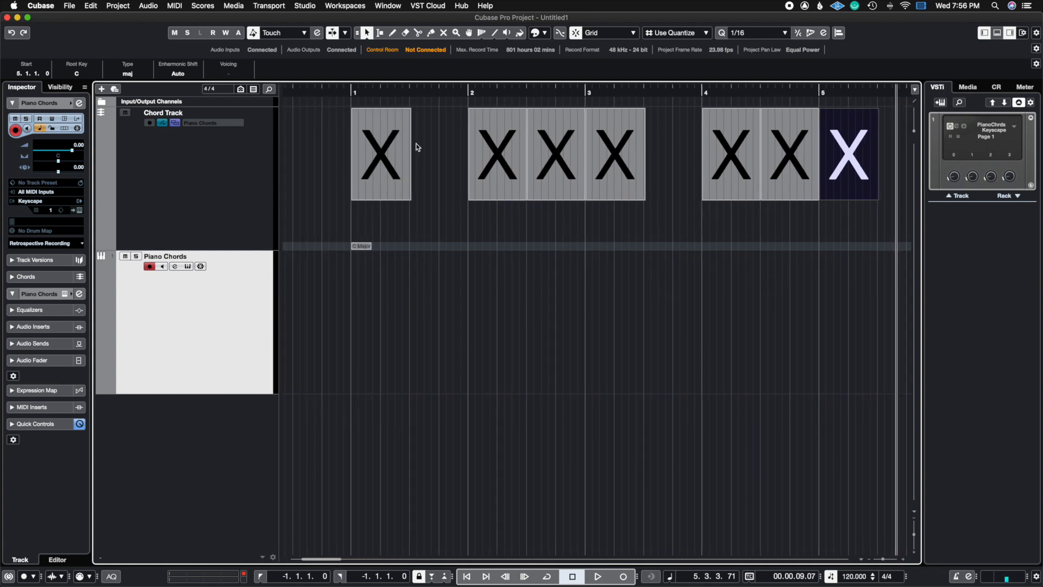
{"action": "left_click", "coordinate": [395, 148]}
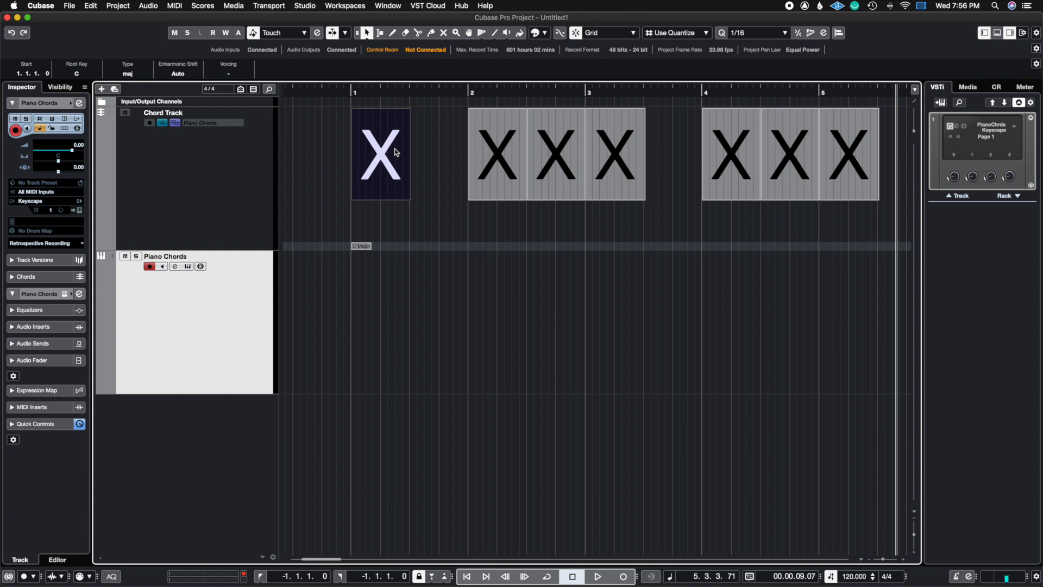
{"action": "double_click", "coordinate": [394, 148]}
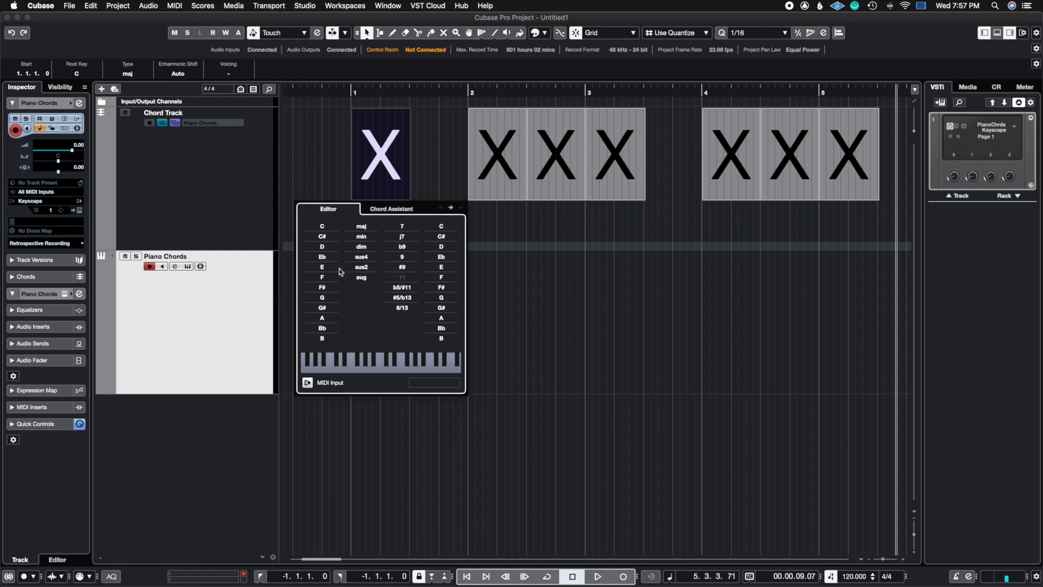
{"action": "left_click", "coordinate": [323, 226]}
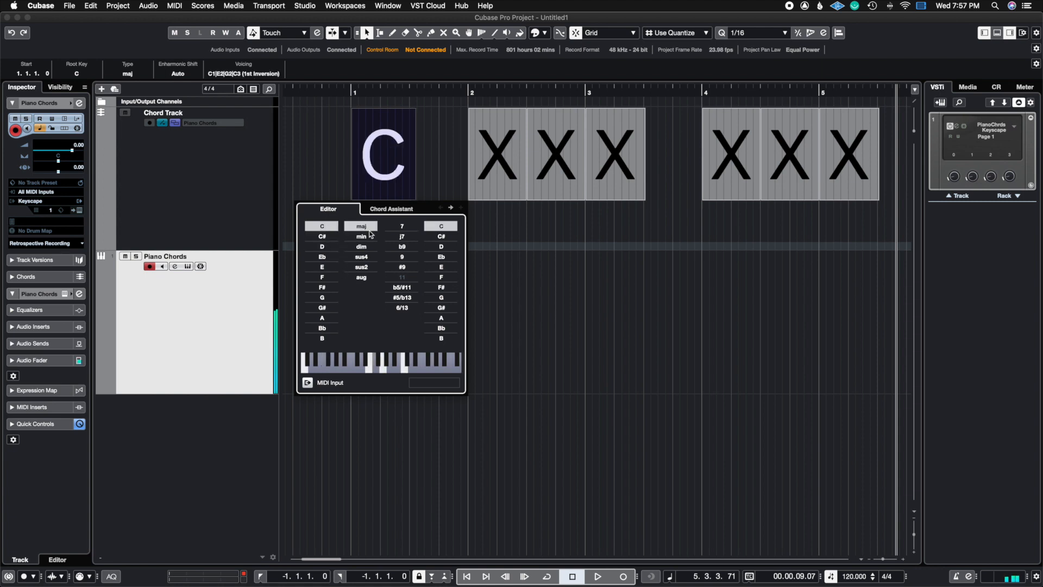
{"action": "left_click", "coordinate": [362, 236]}
{"action": "left_click", "coordinate": [402, 226]}
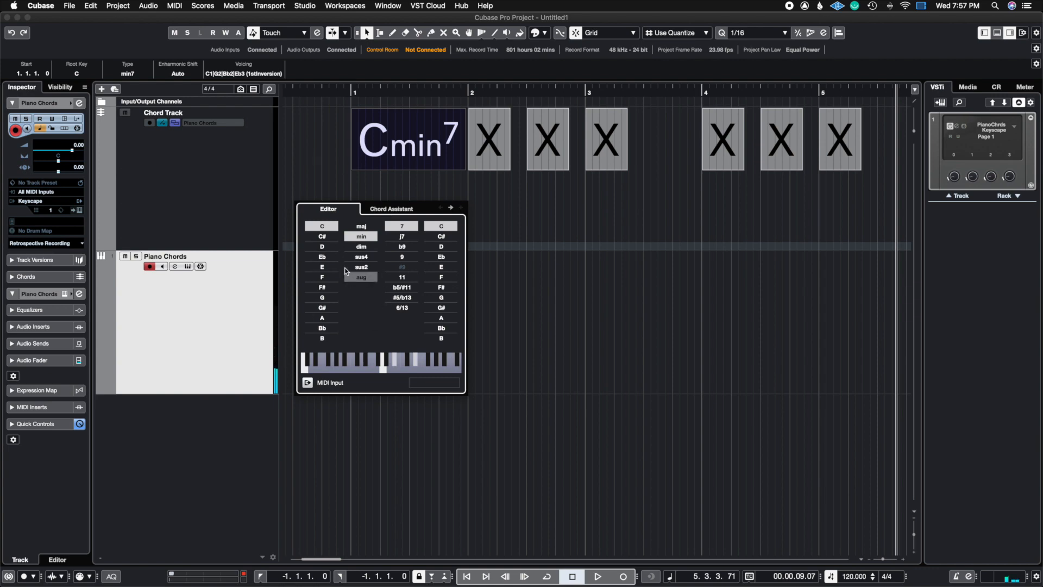
{"action": "left_click", "coordinate": [402, 237]}
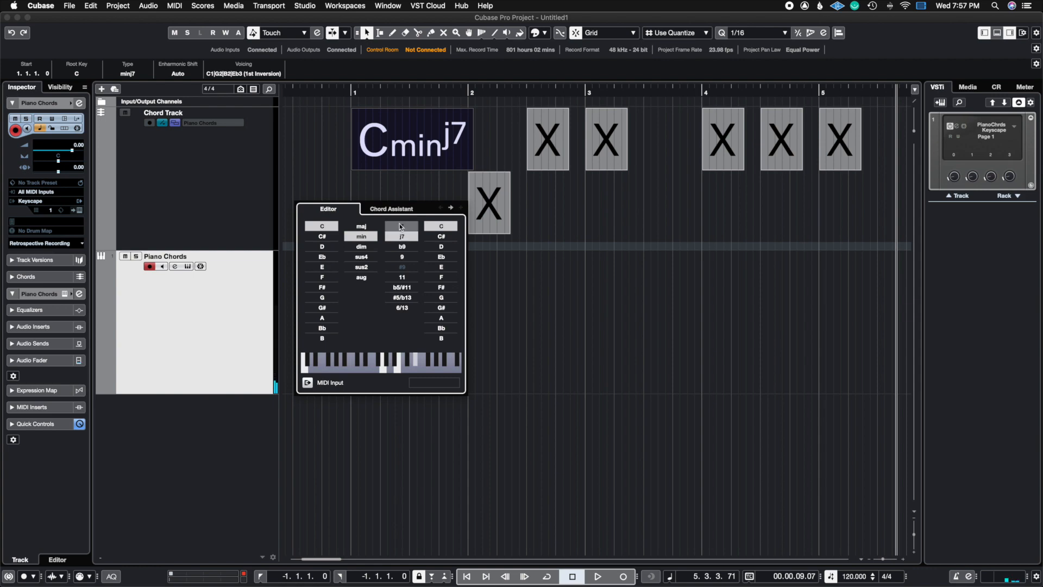
{"action": "left_click", "coordinate": [401, 227]}
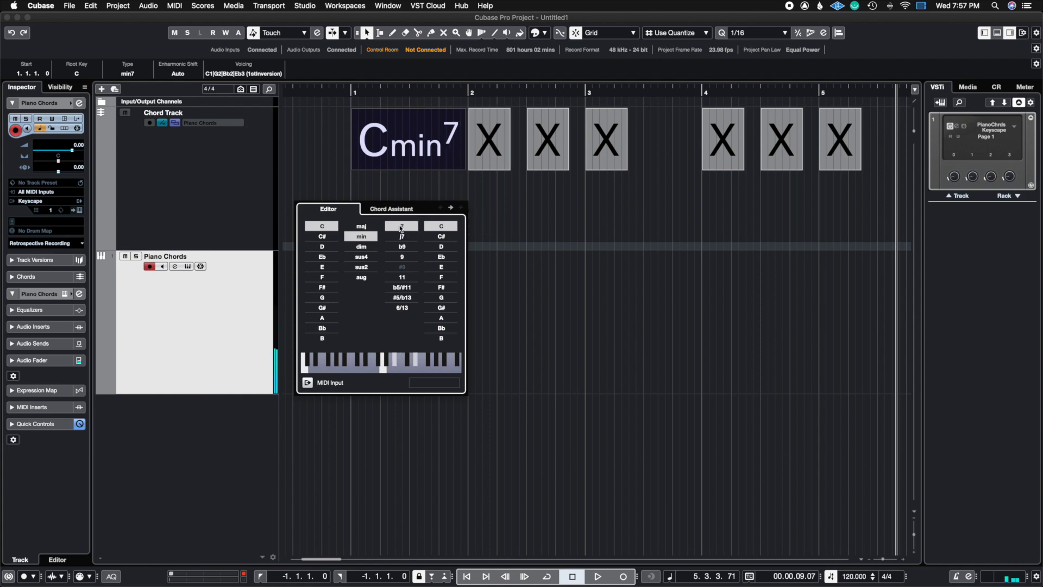
{"action": "left_click", "coordinate": [519, 132]}
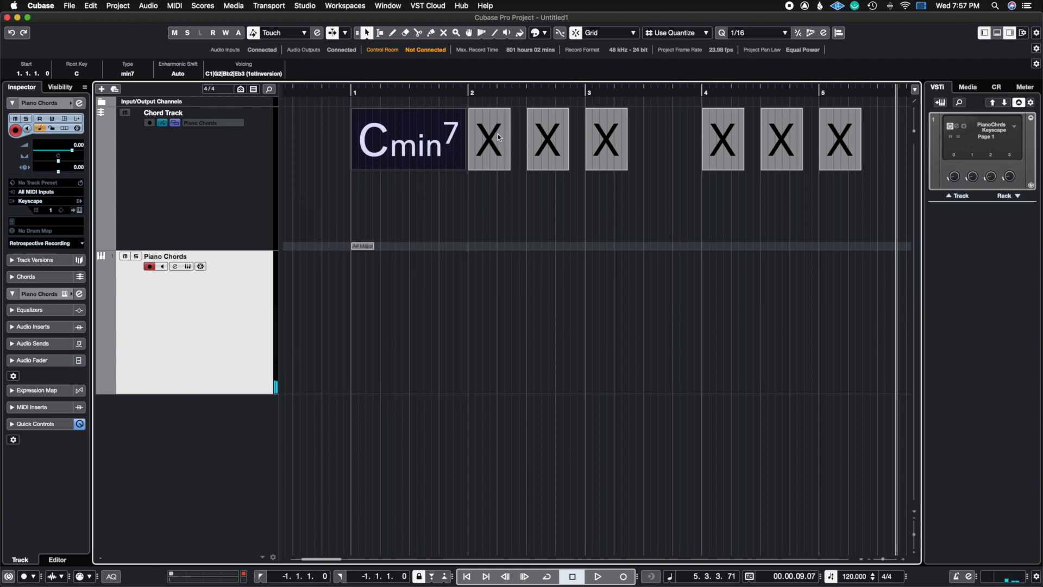
- Define the chord event at bar 2 beat 1 as D min 7/b5 in the chord editor
{"action": "double_click", "coordinate": [498, 134]}
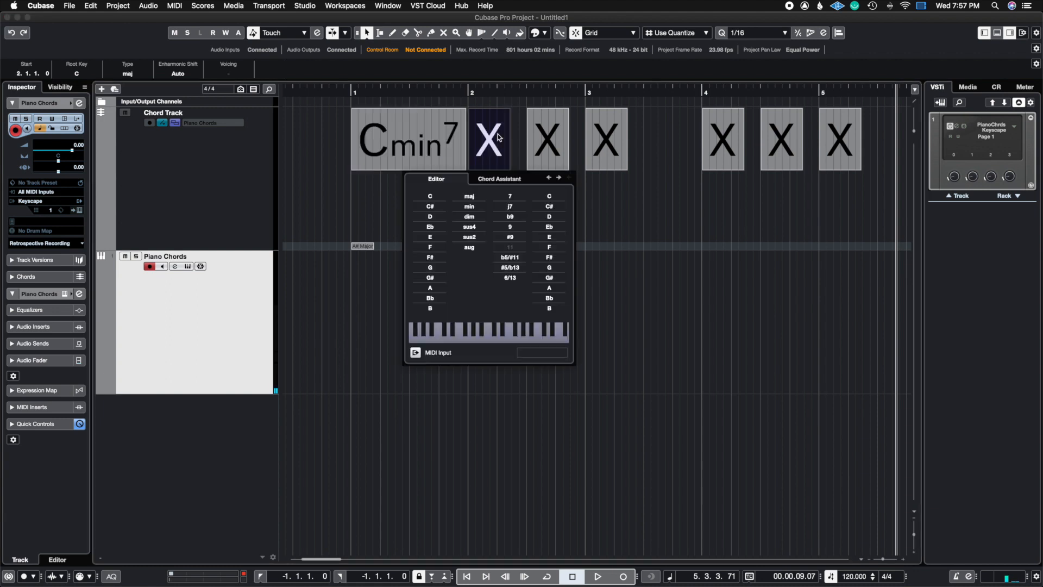
{"action": "left_click", "coordinate": [435, 217]}
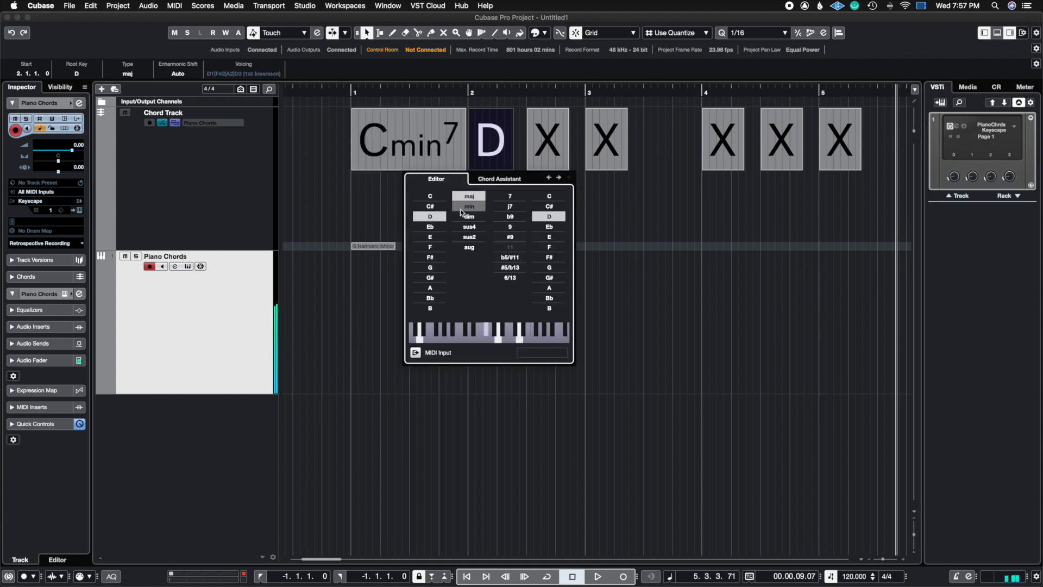
{"action": "left_click", "coordinate": [477, 207]}
{"action": "left_click", "coordinate": [524, 197]}
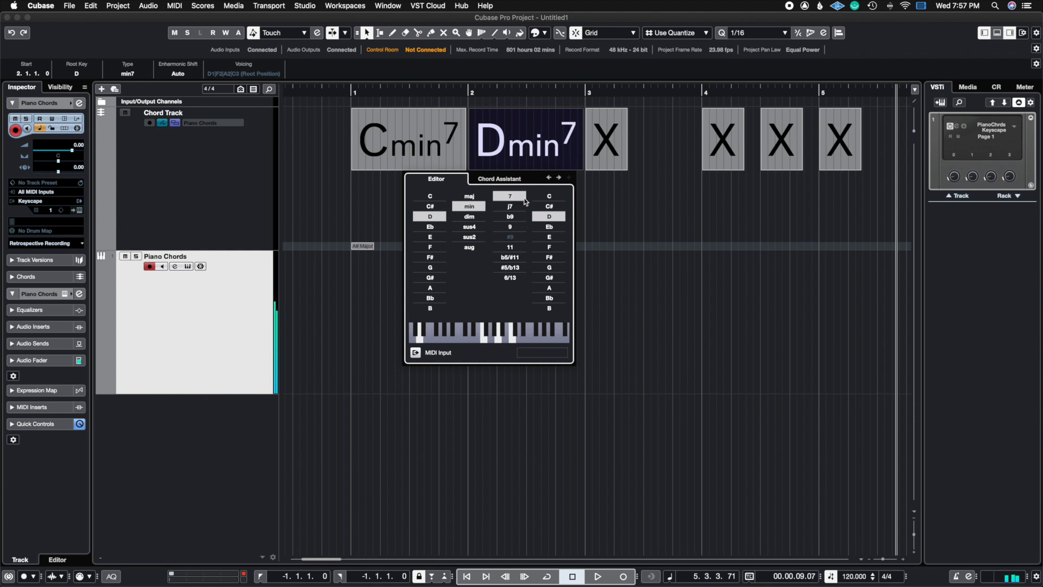
{"action": "left_click", "coordinate": [509, 257]}
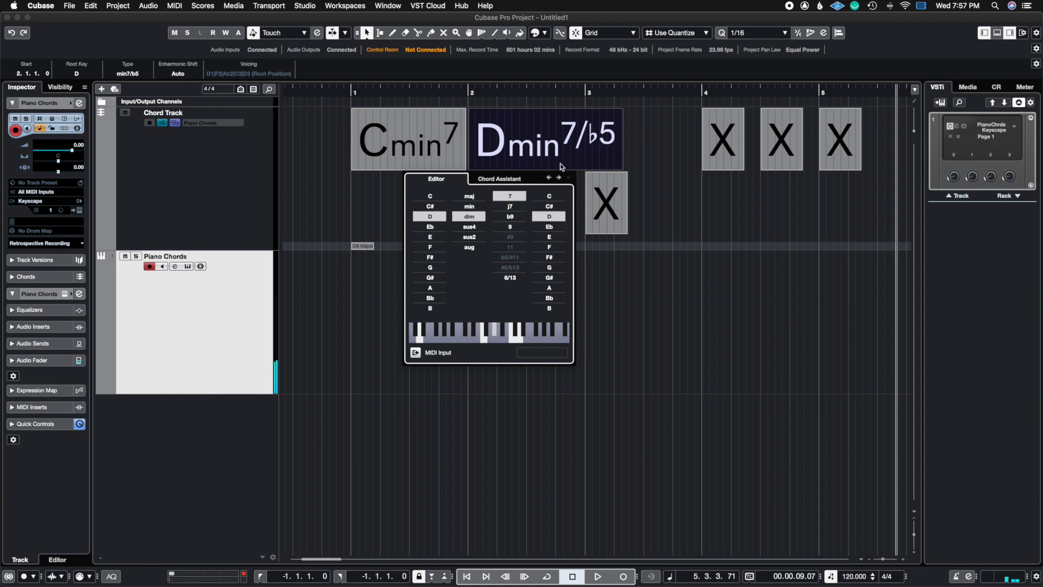
{"action": "left_click", "coordinate": [619, 214]}
- Define the chord event at bar 2 beat 3 as G 7/b13 in the chord editor
{"action": "double_click", "coordinate": [553, 207]}
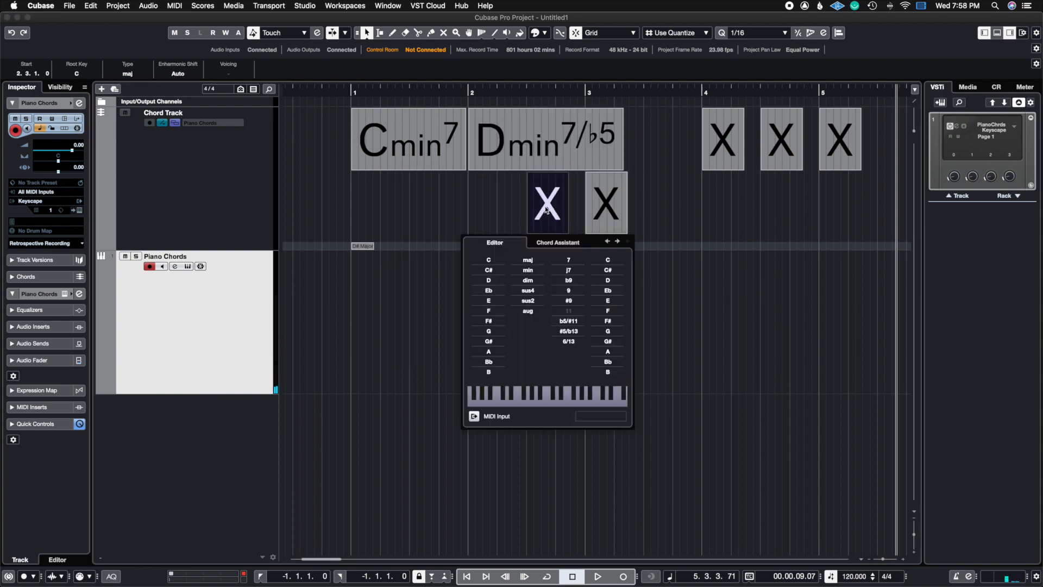
{"action": "left_click", "coordinate": [488, 331]}
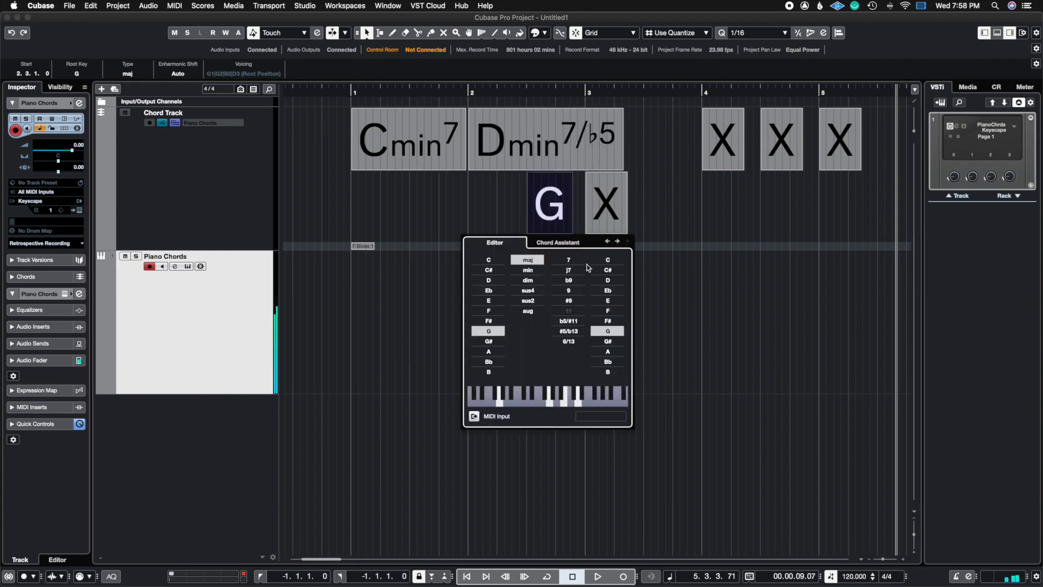
{"action": "left_click", "coordinate": [568, 261]}
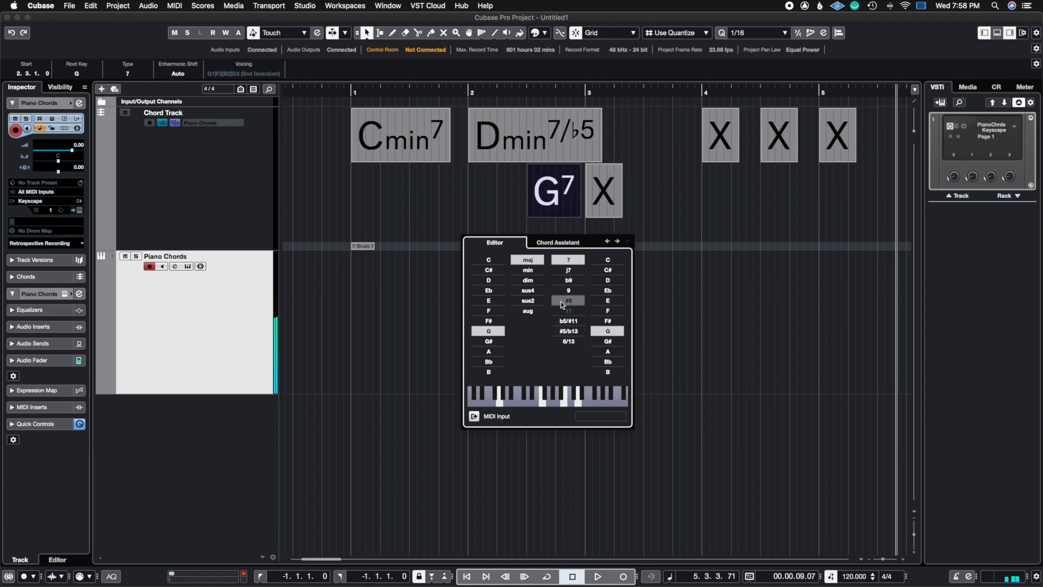
{"action": "left_click", "coordinate": [567, 331]}
{"action": "left_click", "coordinate": [600, 126]}
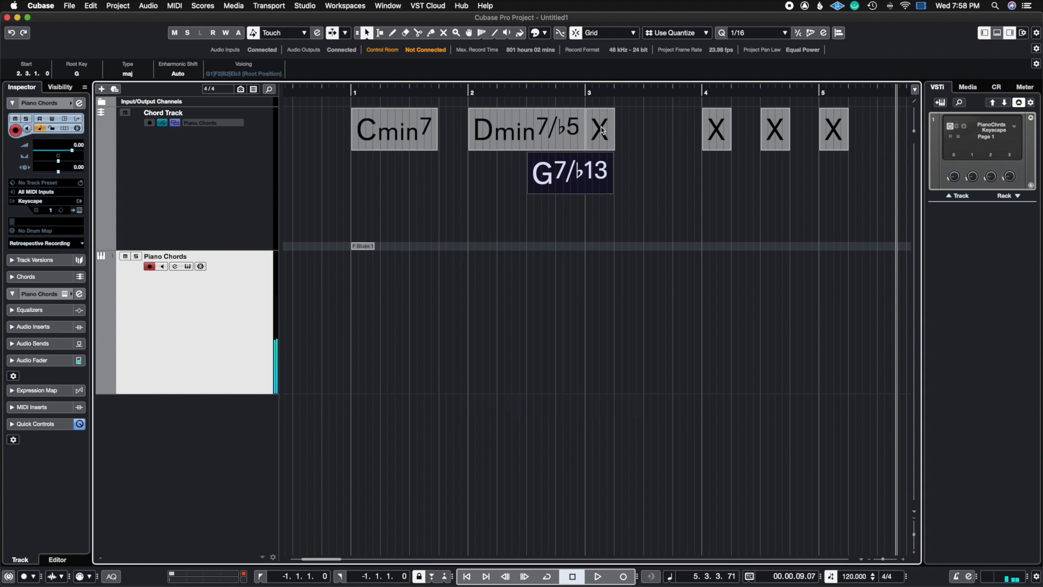
- Define the chord event at bar 3 as C min 7 in the chord editor
{"action": "left_click", "coordinate": [600, 126]}
{"action": "double_click", "coordinate": [601, 126]}
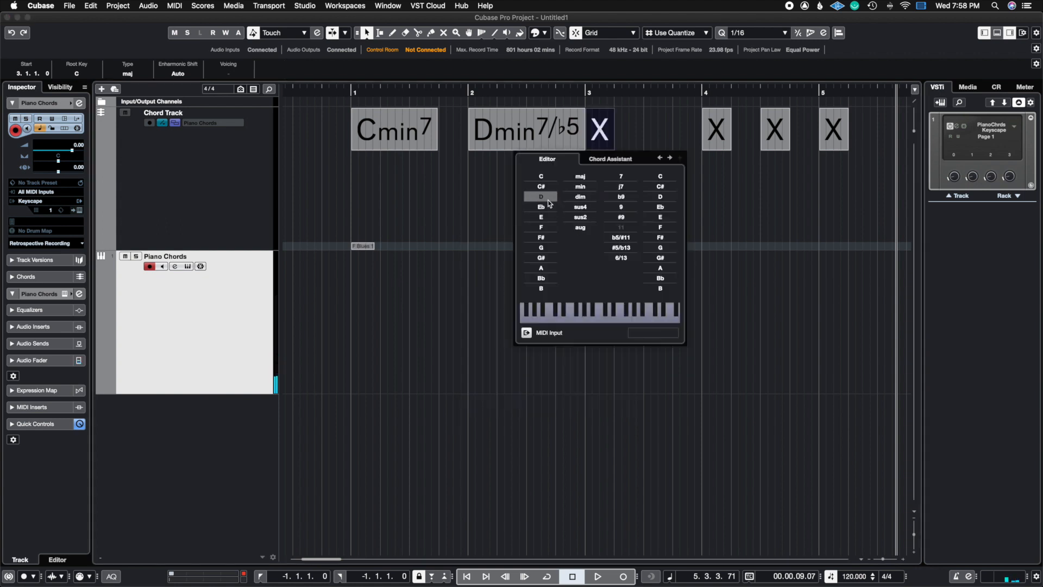
{"action": "left_click", "coordinate": [542, 176]}
{"action": "left_click", "coordinate": [579, 186]}
{"action": "left_click", "coordinate": [620, 176]}
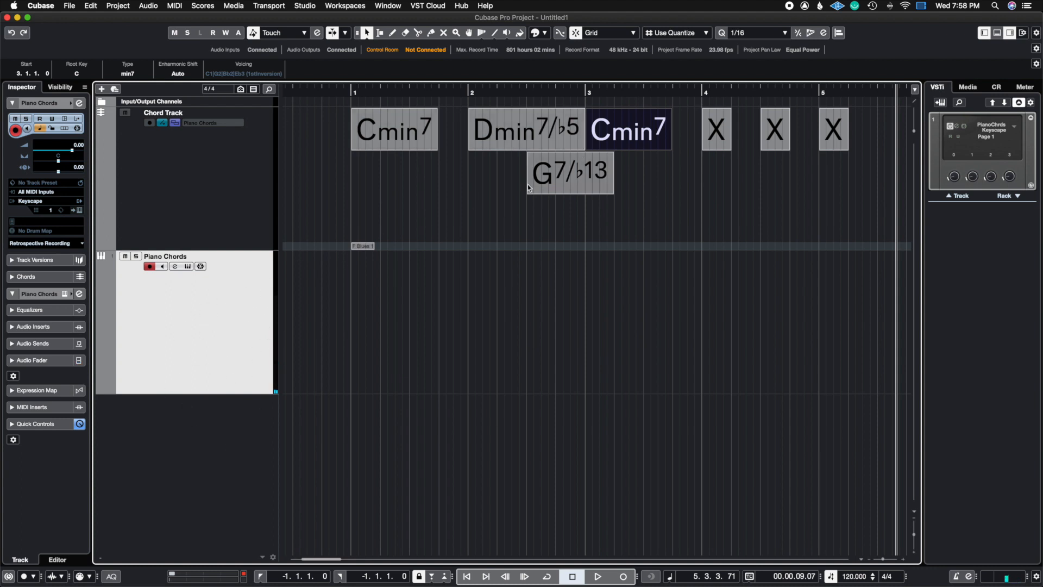
- Play the first three bars of the chord progression from bar 1 and stop before bar 4
{"action": "left_click", "coordinate": [351, 92]}
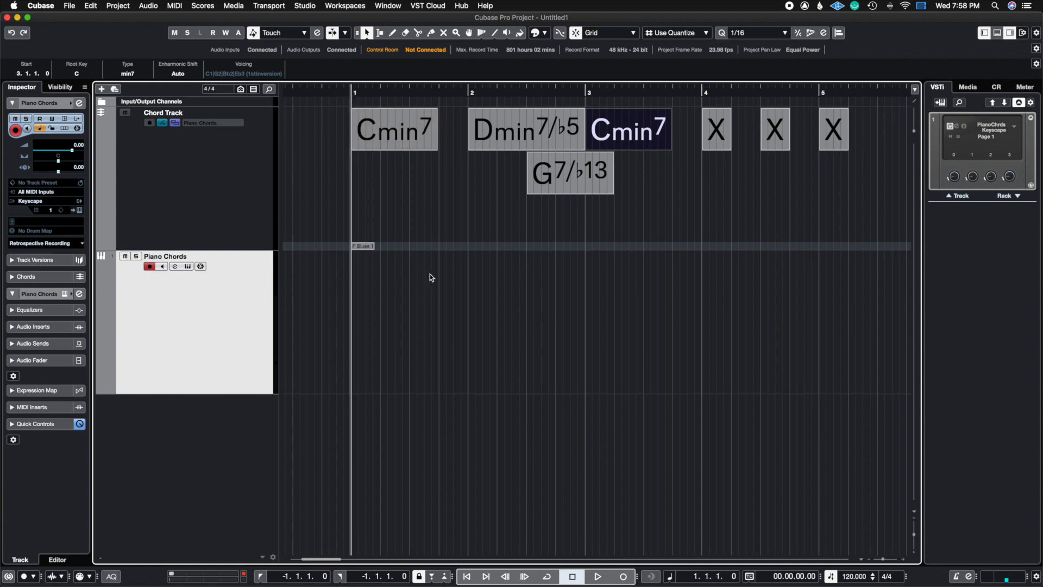
{"action": "key", "text": "space"}
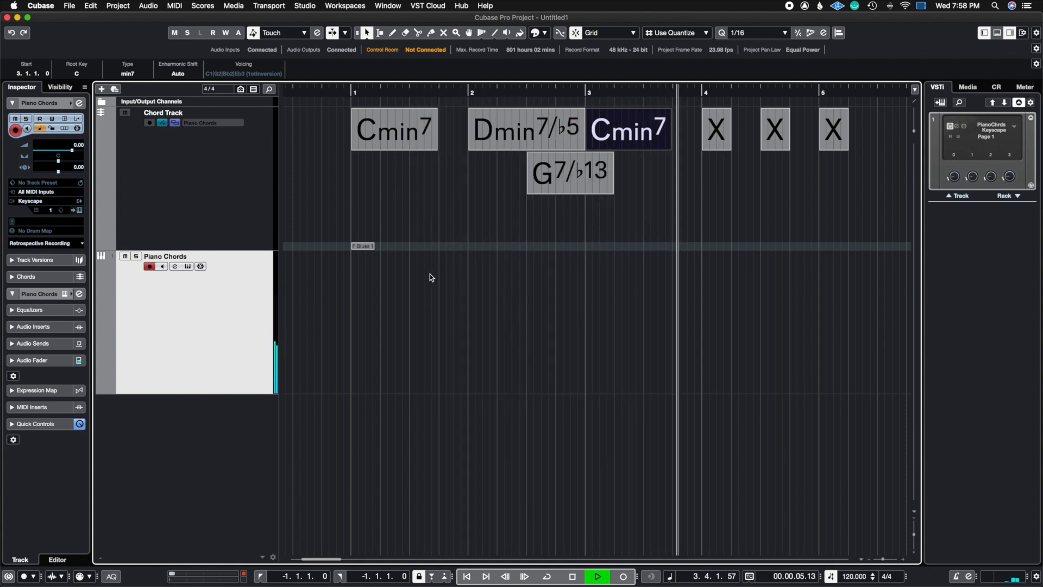
{"action": "key", "text": "space"}
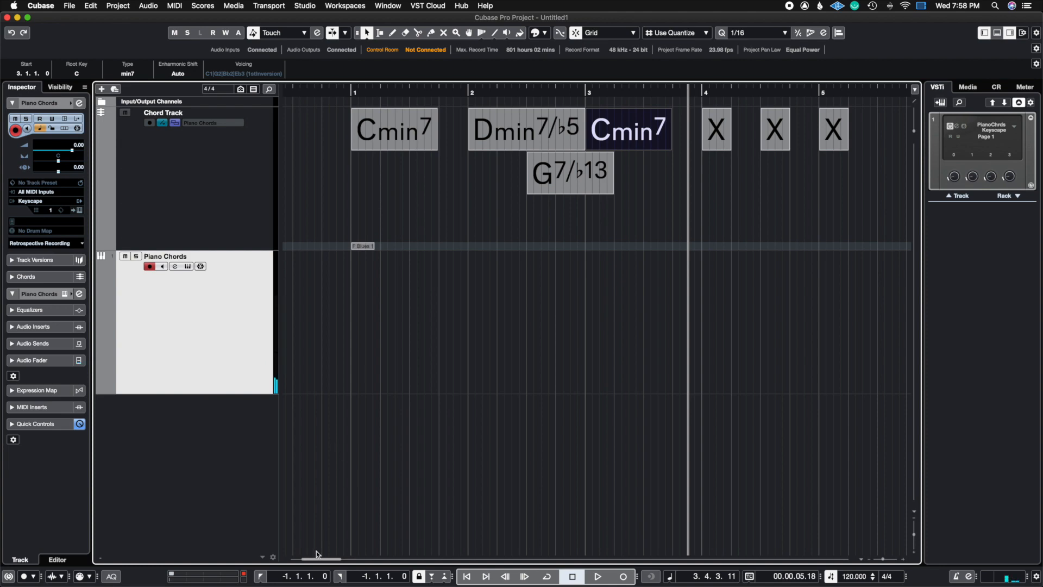
- Define the chord event at bar 4 beat 1 as G min 7/b5 in the chord editor
{"action": "mouse_move", "coordinate": [315, 557]}
{"action": "left_mouse_down"}
{"action": "mouse_move", "coordinate": [336, 557]}
{"action": "mouse_move", "coordinate": [327, 560]}
{"action": "left_mouse_up"}
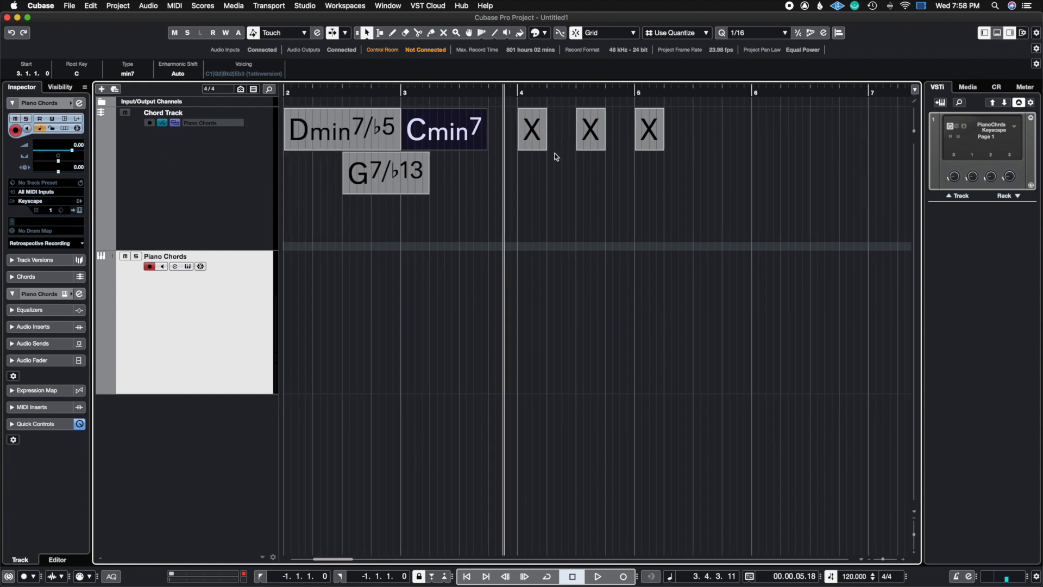
{"action": "double_click", "coordinate": [532, 133]}
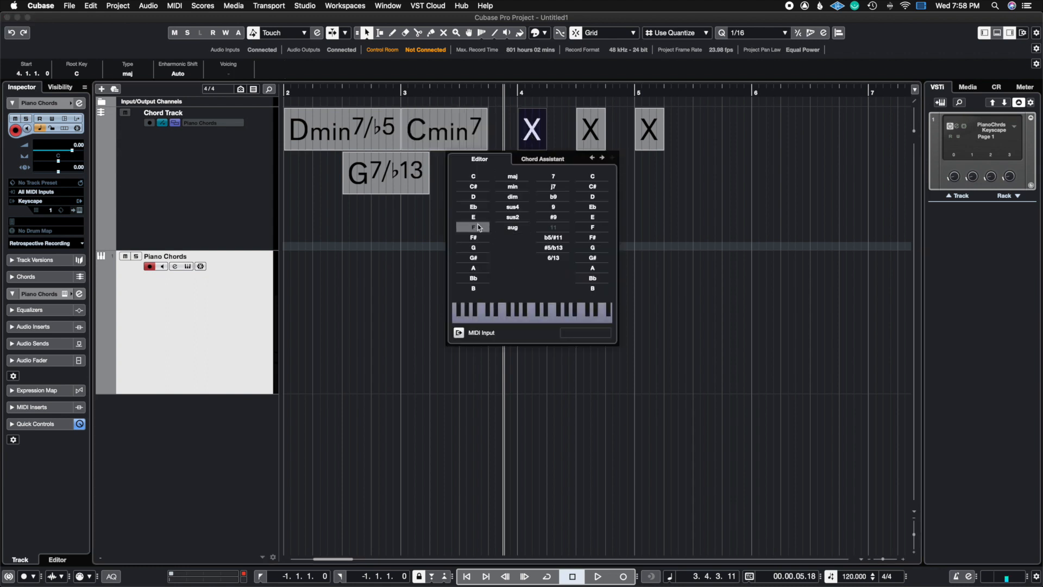
{"action": "left_click", "coordinate": [473, 247]}
{"action": "left_click", "coordinate": [517, 188]}
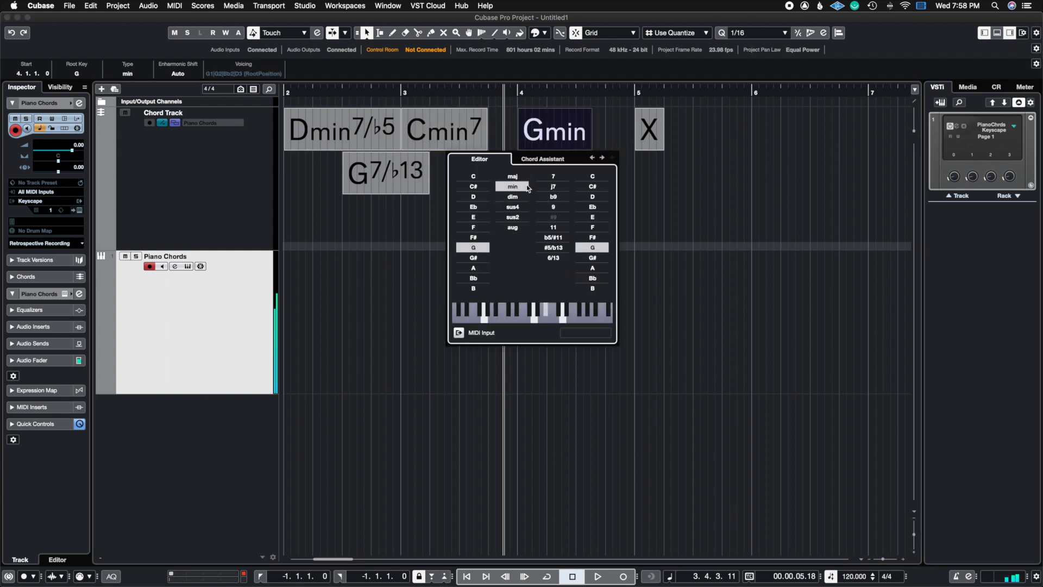
{"action": "left_click", "coordinate": [553, 176]}
{"action": "left_click", "coordinate": [558, 237]}
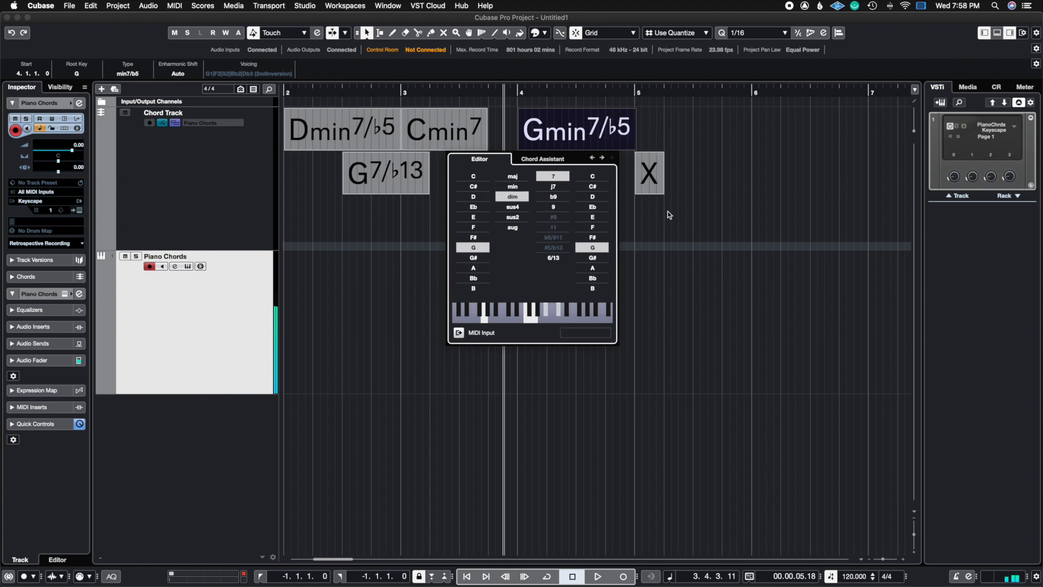
{"action": "left_click", "coordinate": [667, 211]}
- Define the chord event at bar 4 beat 3 as C 7/b13 in the chord editor
{"action": "double_click", "coordinate": [582, 184]}
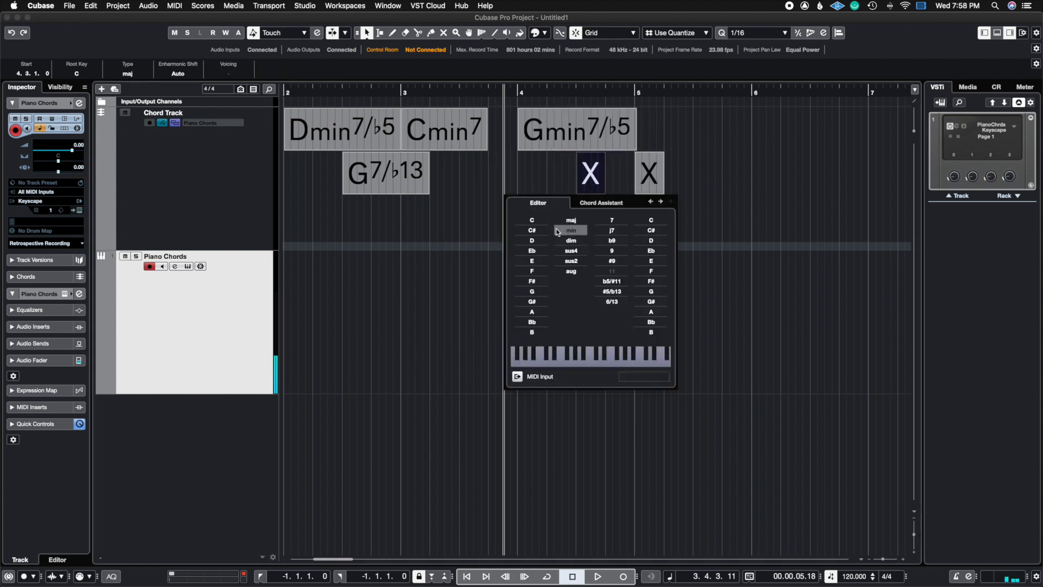
{"action": "left_click", "coordinate": [532, 220]}
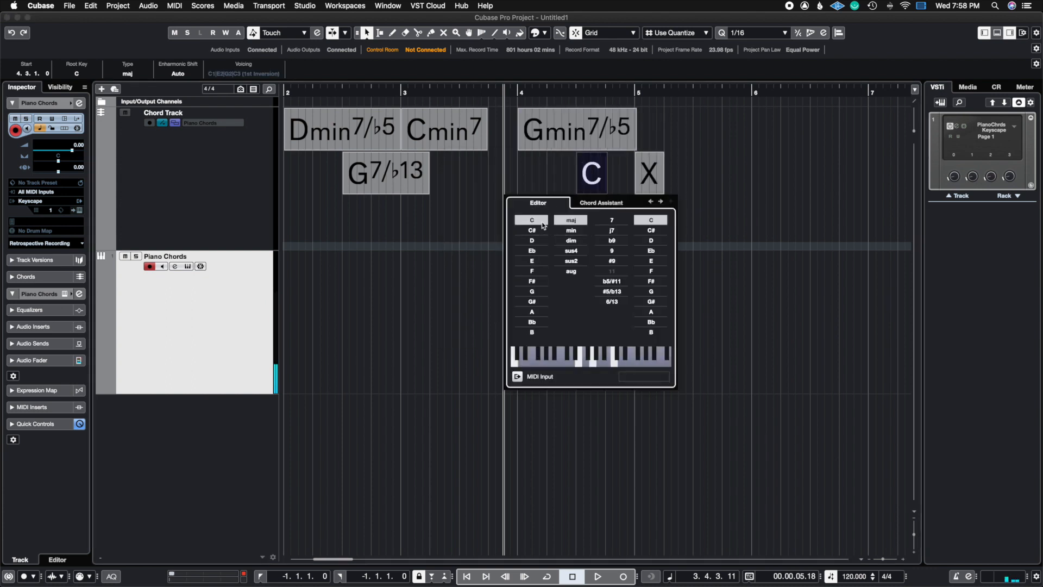
{"action": "left_click", "coordinate": [612, 220]}
{"action": "left_click", "coordinate": [612, 291]}
{"action": "left_click", "coordinate": [742, 204]}
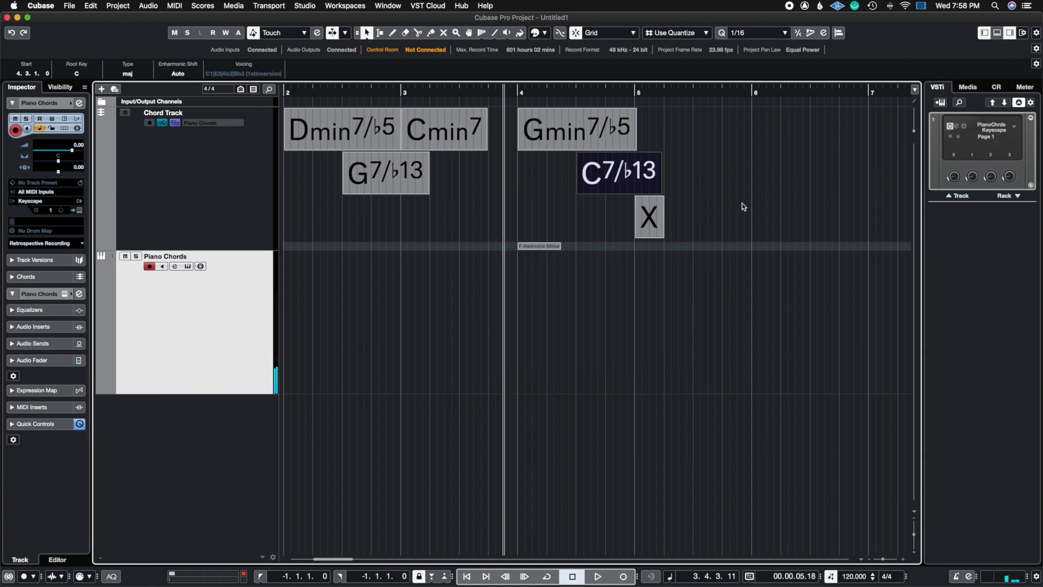
- Define the chord event at bar 5 as F min 7 in the chord editor
{"action": "double_click", "coordinate": [649, 212]}
{"action": "left_click", "coordinate": [592, 316]}
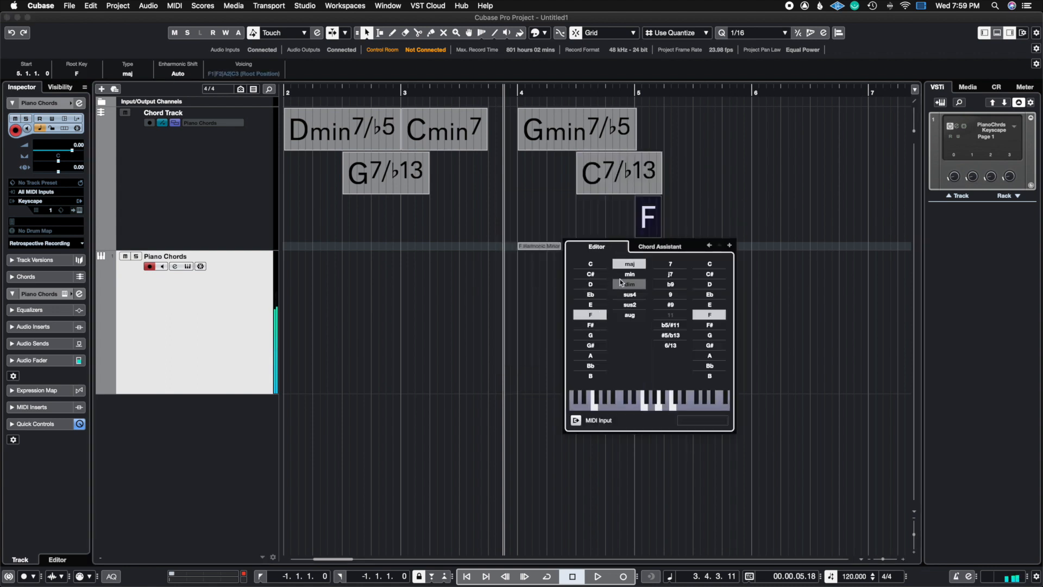
{"action": "left_click", "coordinate": [630, 274]}
{"action": "left_click", "coordinate": [670, 264]}
{"action": "left_click", "coordinate": [803, 149]}
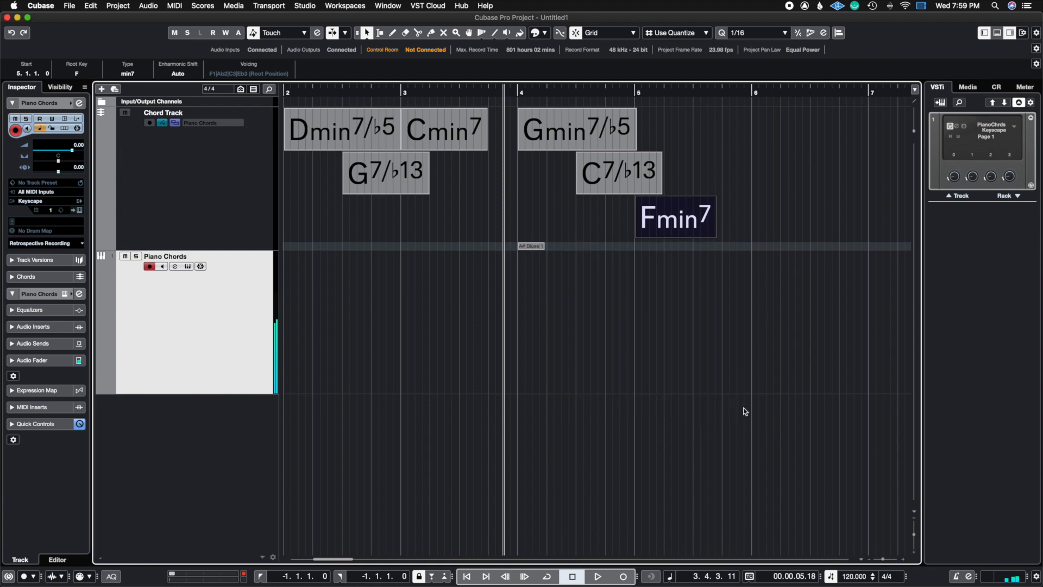
- Play the complete chord progression from bar 1 through bar 5 and stop playback
{"action": "left_click_drag", "start_coordinate": [345, 559], "coordinate": [337, 560]}
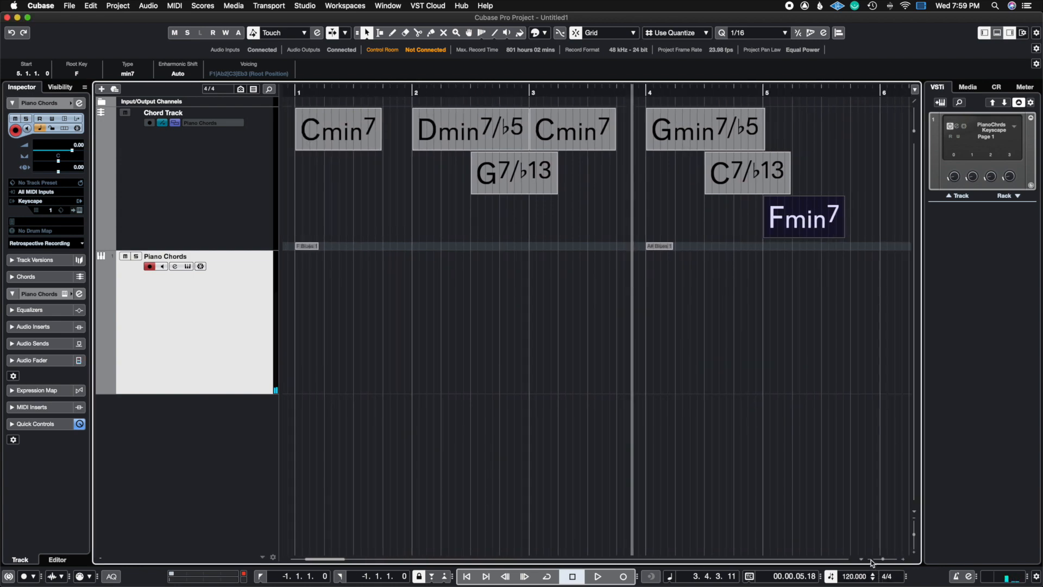
{"action": "left_click", "coordinate": [870, 559]}
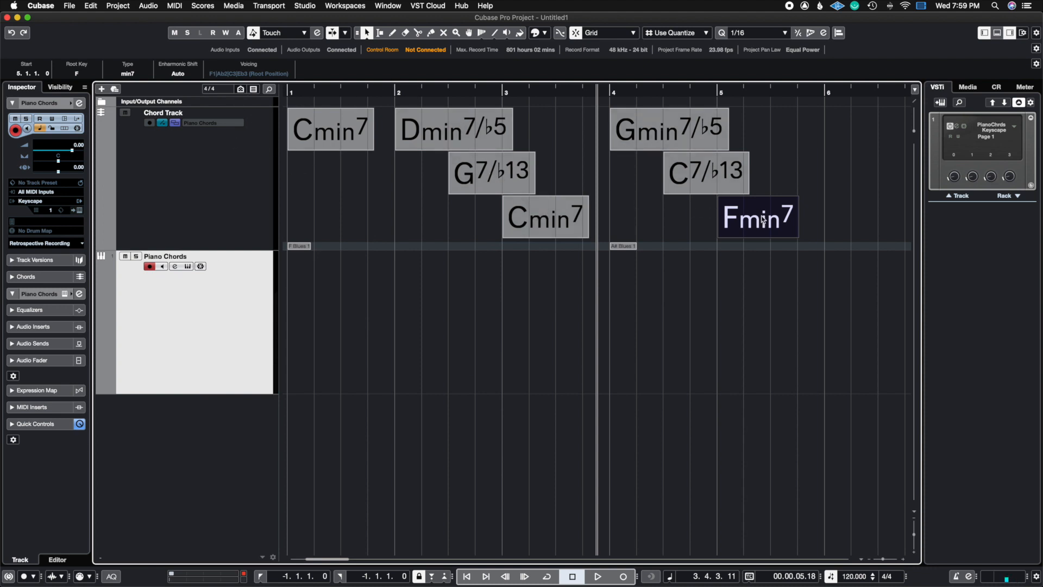
{"action": "left_click", "coordinate": [291, 93]}
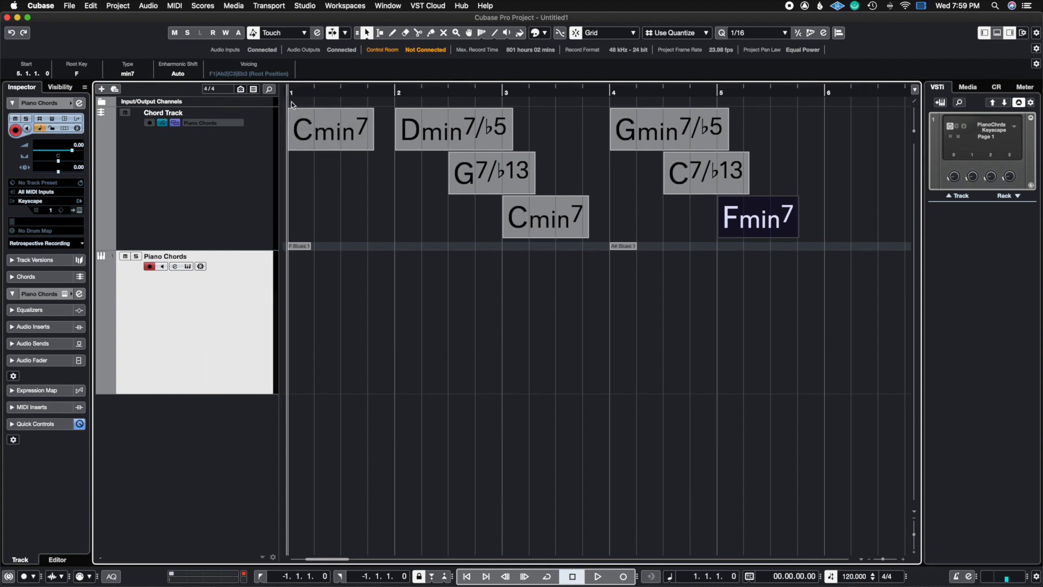
{"action": "left_click", "coordinate": [597, 576]}
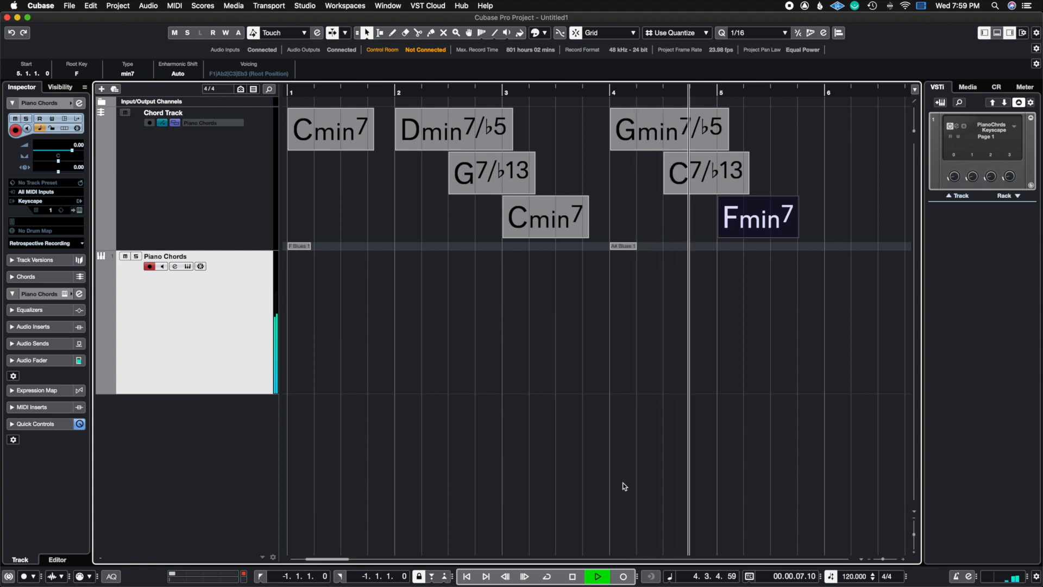
{"action": "left_click", "coordinate": [576, 576]}
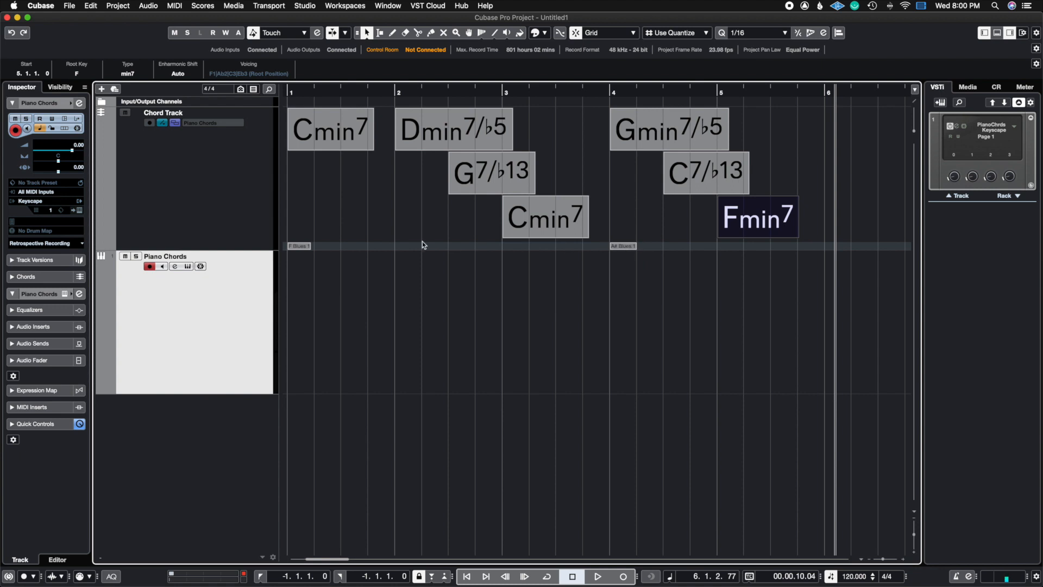
- Examine the keys and notes of the scale events at bar 1 and bar 4 on the chord track
{"action": "double_click", "coordinate": [305, 245]}
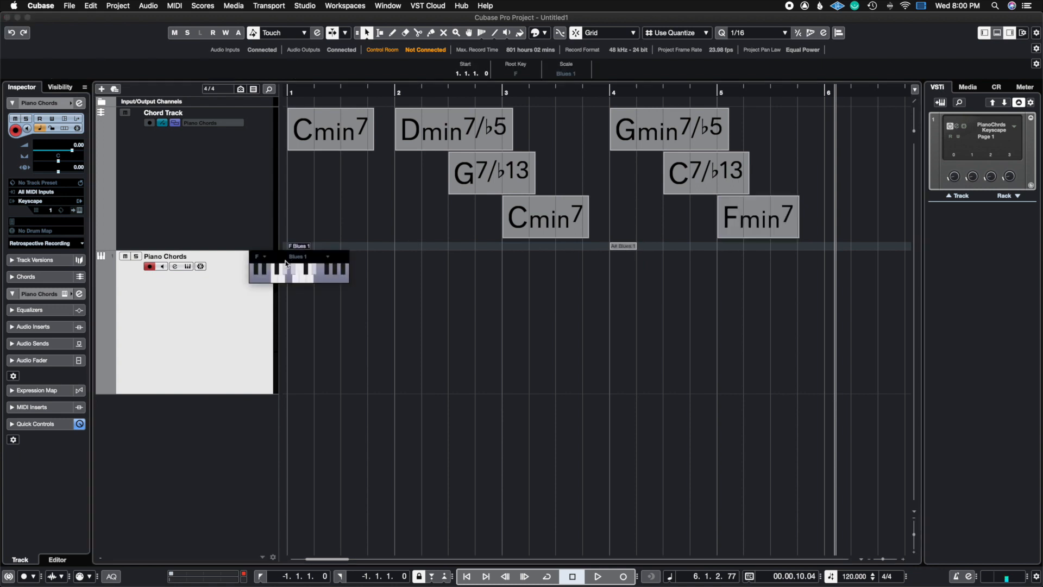
{"action": "left_click", "coordinate": [341, 237]}
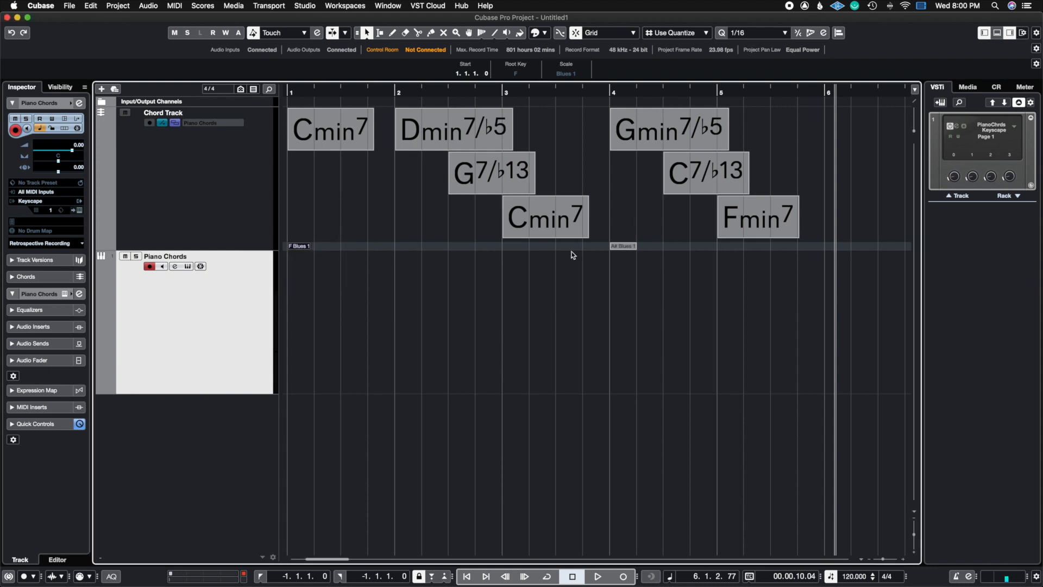
{"action": "double_click", "coordinate": [616, 246]}
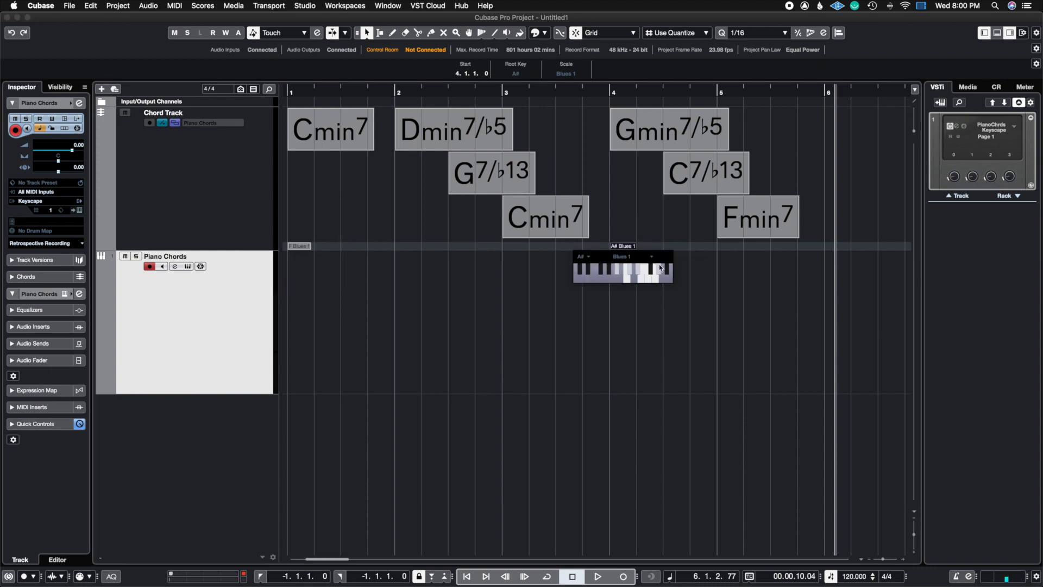
{"action": "left_click", "coordinate": [421, 287]}
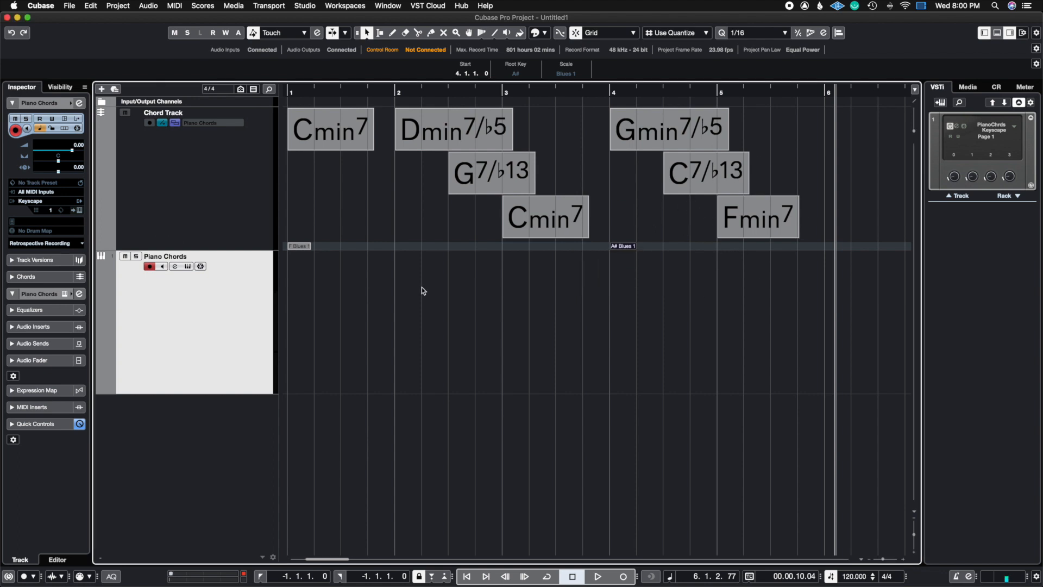
- Review the definition of the chord event at bar 1 in the chord editor and close it
{"action": "left_click", "coordinate": [362, 136]}
{"action": "double_click", "coordinate": [363, 136]}
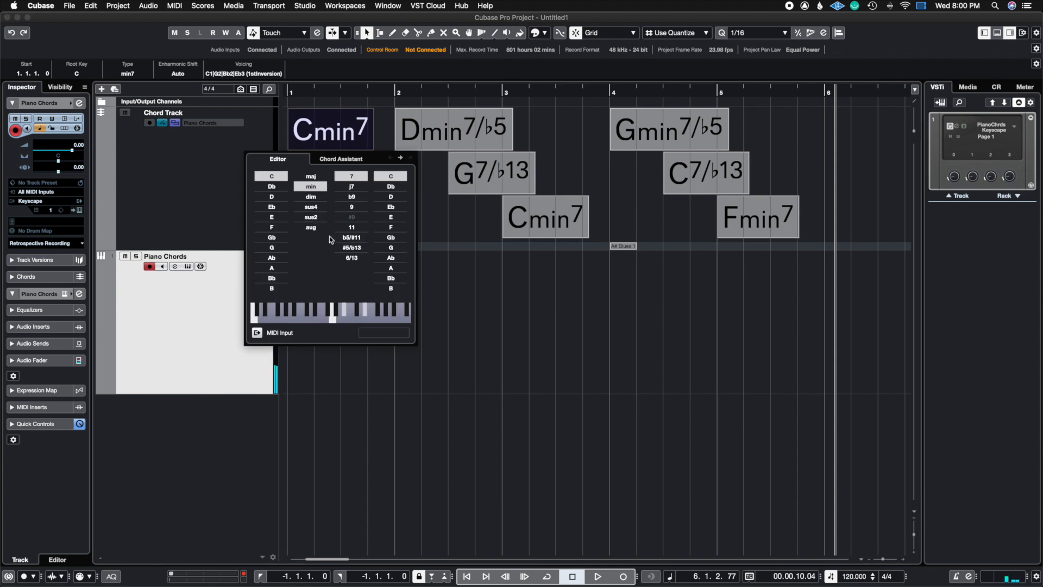
{"action": "left_click", "coordinate": [426, 199]}
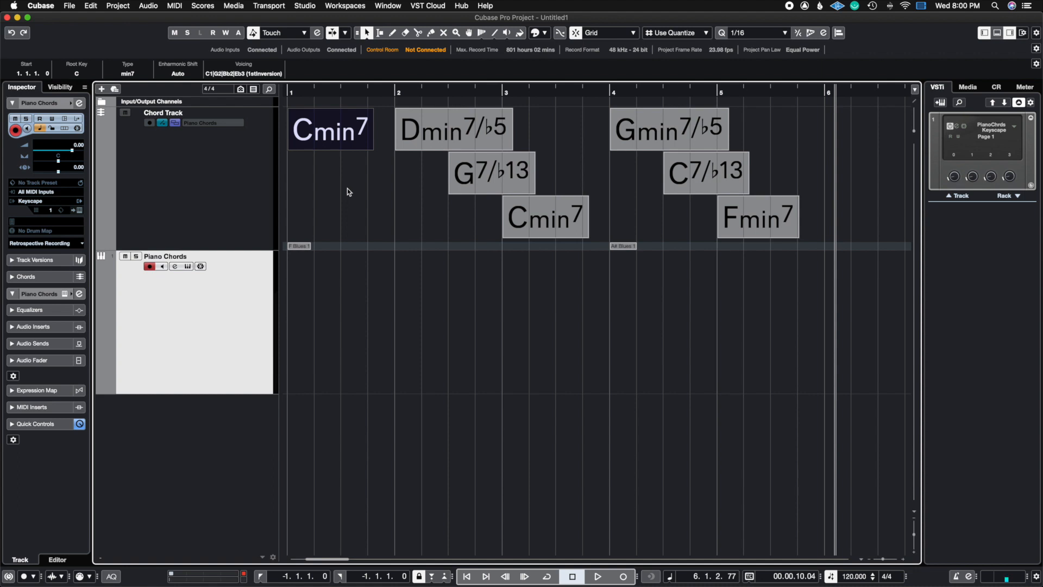
- Show the lower zone, look through its Editor and Sampler Control pages, and display the chord pads
{"action": "left_click", "coordinate": [998, 33]}
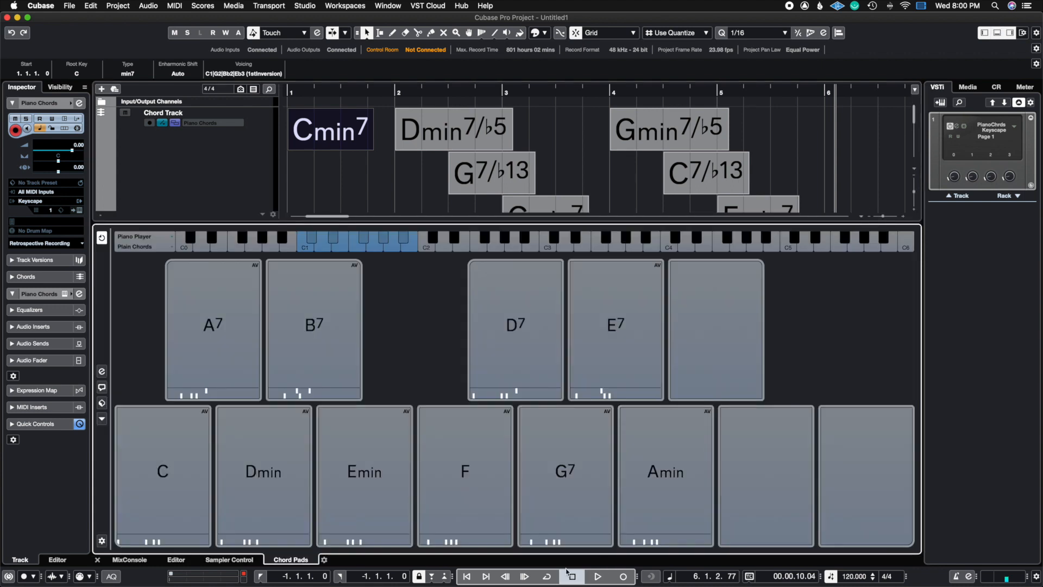
{"action": "left_click", "coordinate": [175, 561]}
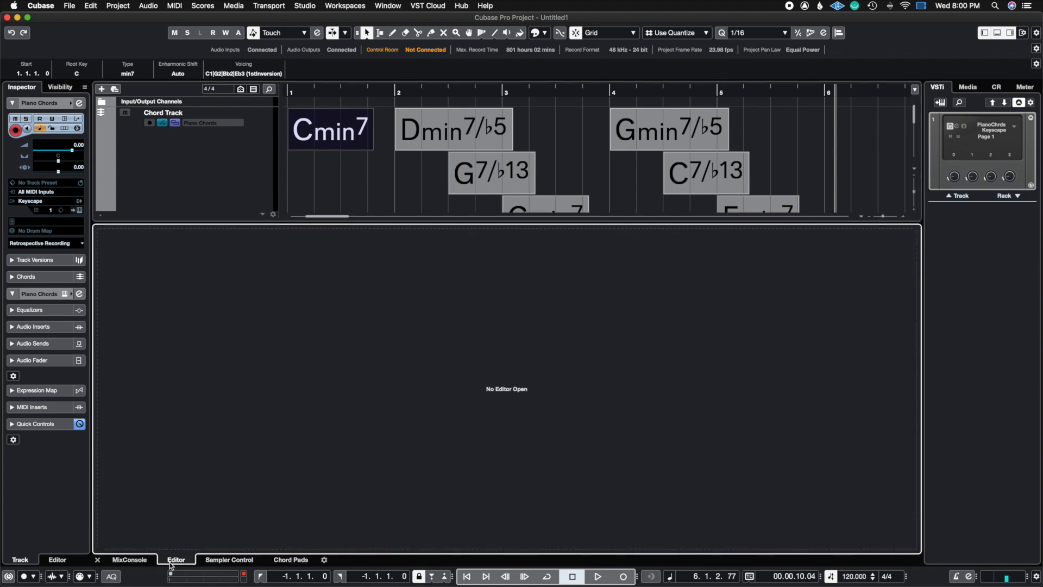
{"action": "left_click", "coordinate": [248, 564]}
{"action": "left_click", "coordinate": [291, 560]}
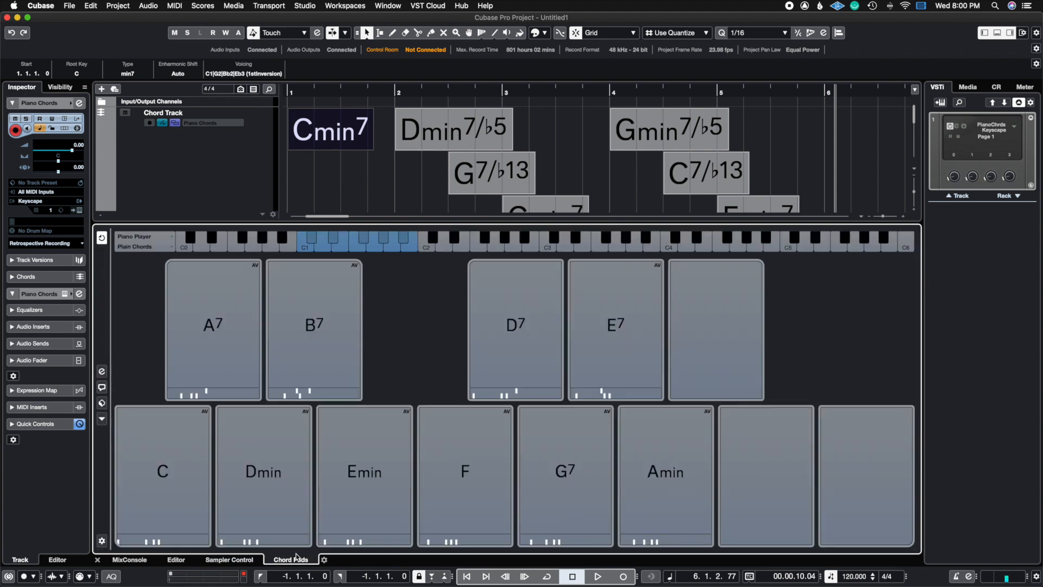
- Audition the C, A7, B7, Dmin, Emin, D7 and G7 chord pads one after another
{"action": "mouse_move", "coordinate": [470, 402]}
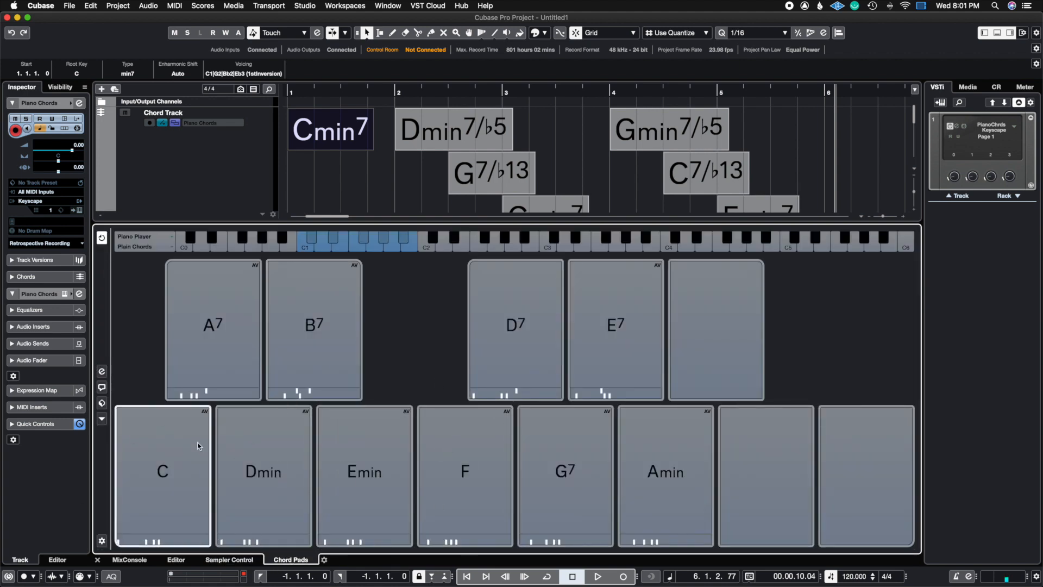
{"action": "left_click", "coordinate": [206, 471]}
{"action": "left_click", "coordinate": [226, 374]}
{"action": "left_click", "coordinate": [307, 356]}
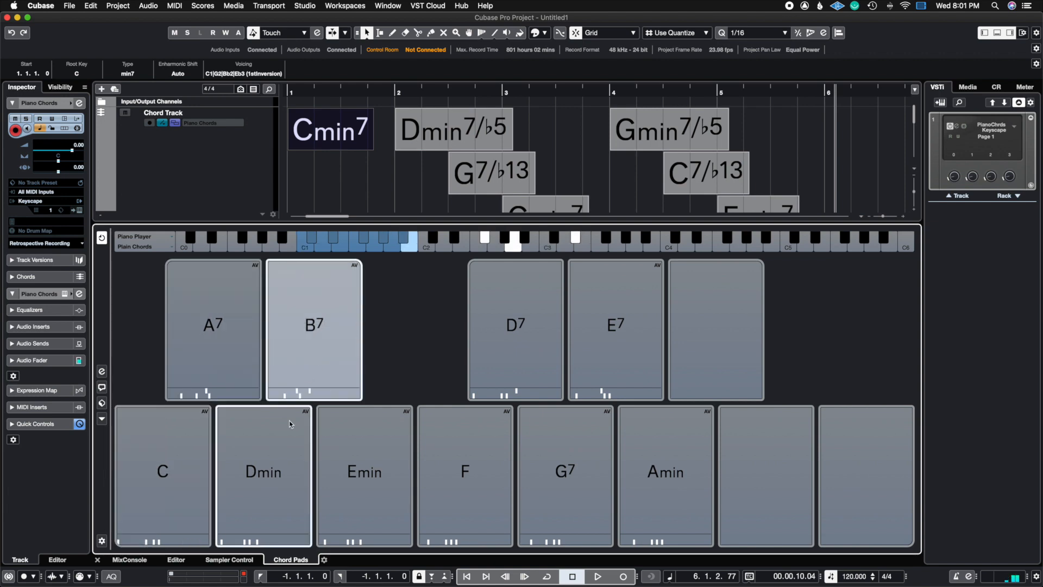
{"action": "left_click", "coordinate": [289, 421]}
{"action": "left_click", "coordinate": [350, 442]}
{"action": "left_click", "coordinate": [513, 375]}
{"action": "left_click", "coordinate": [559, 440]}
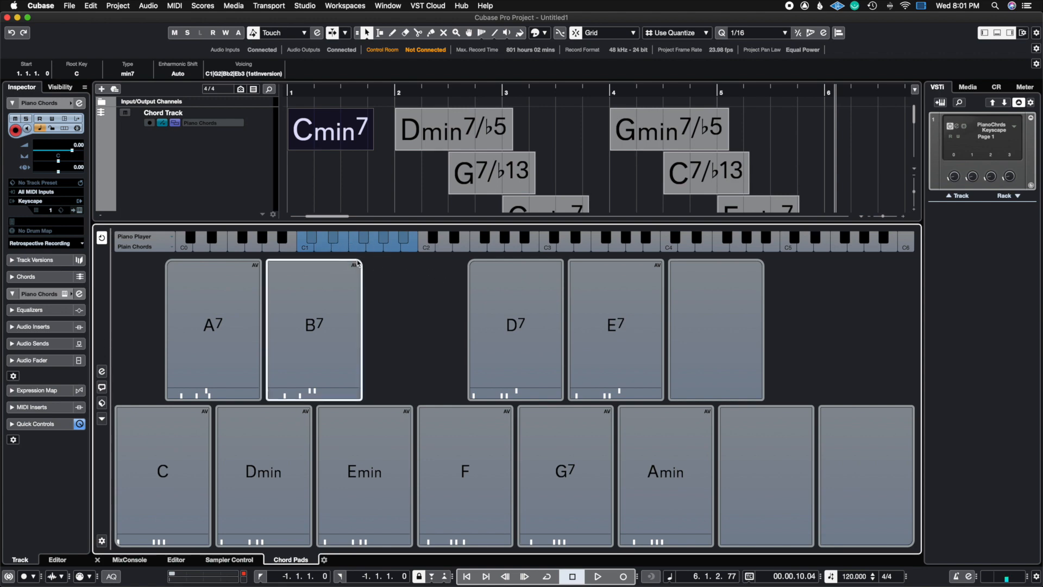
- Try the chord pads' remote key range around C1 on the keyboard and play the B7 pad
{"action": "left_click", "coordinate": [303, 251]}
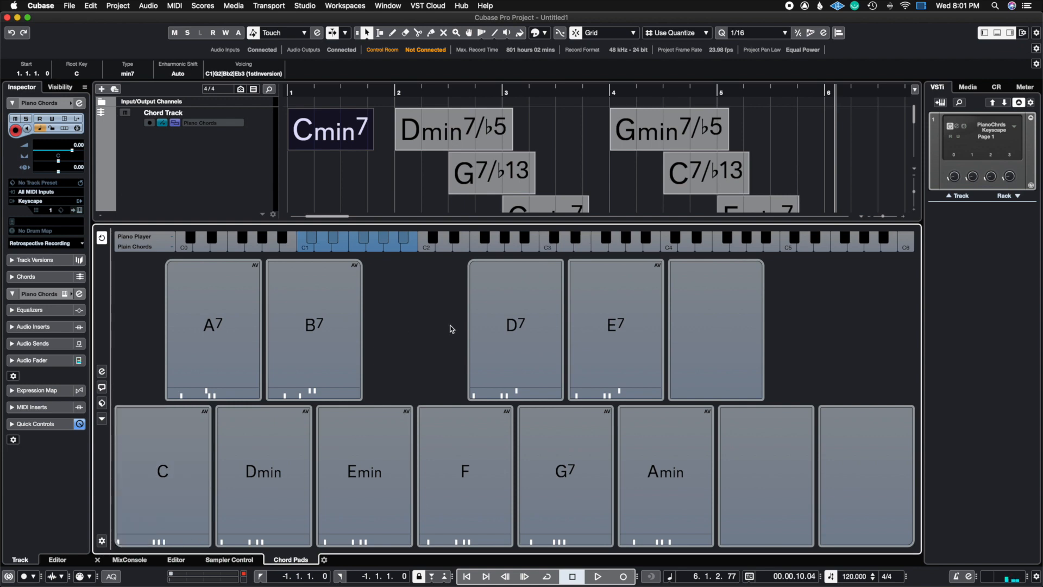
{"action": "mouse_move", "coordinate": [341, 396]}
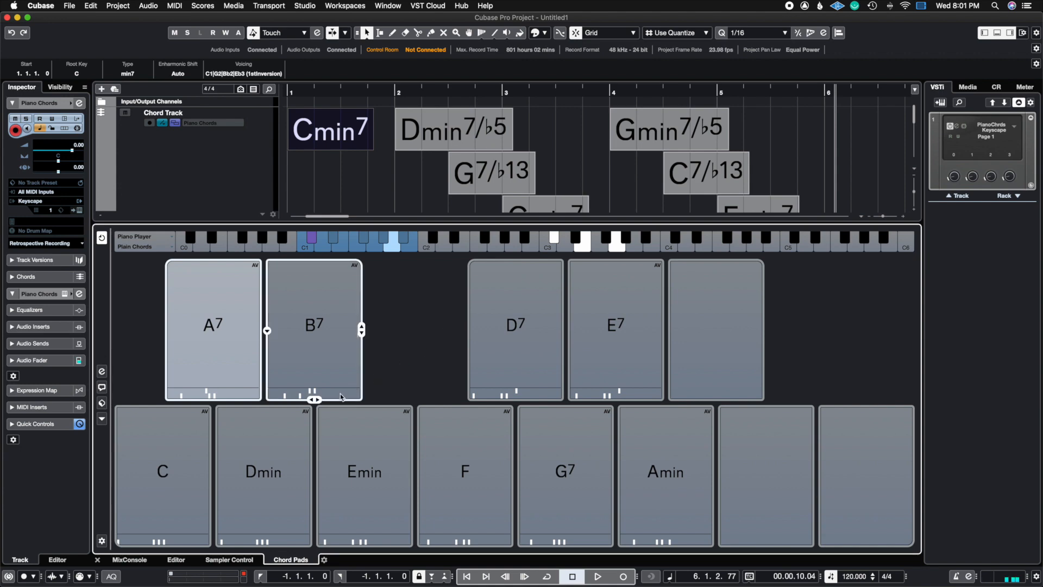
{"action": "left_click", "coordinate": [337, 379]}
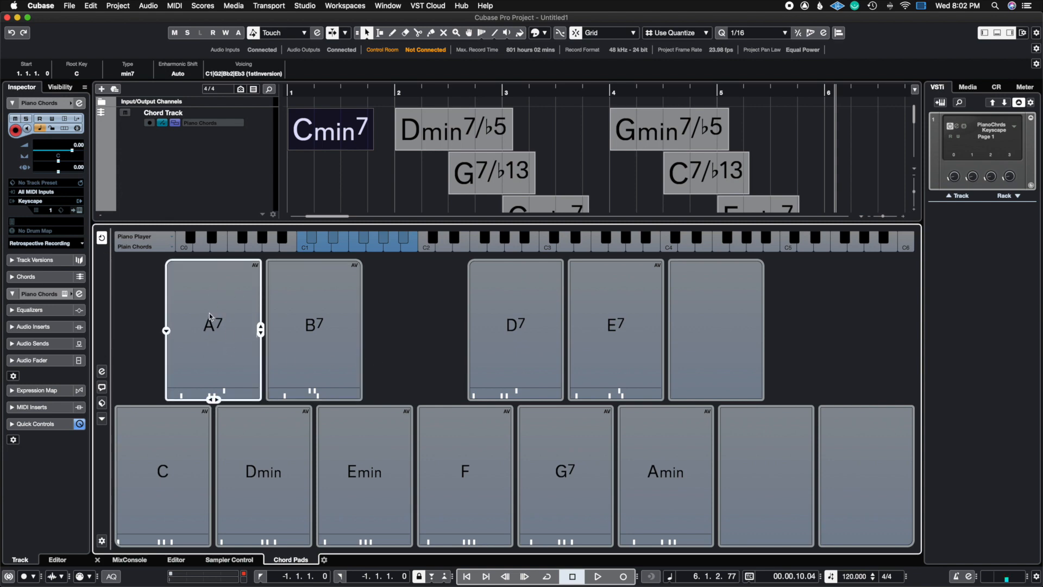
- Review the A7 pad's definition in its chord editor, close the editor and play the pad
{"action": "left_click", "coordinate": [167, 331]}
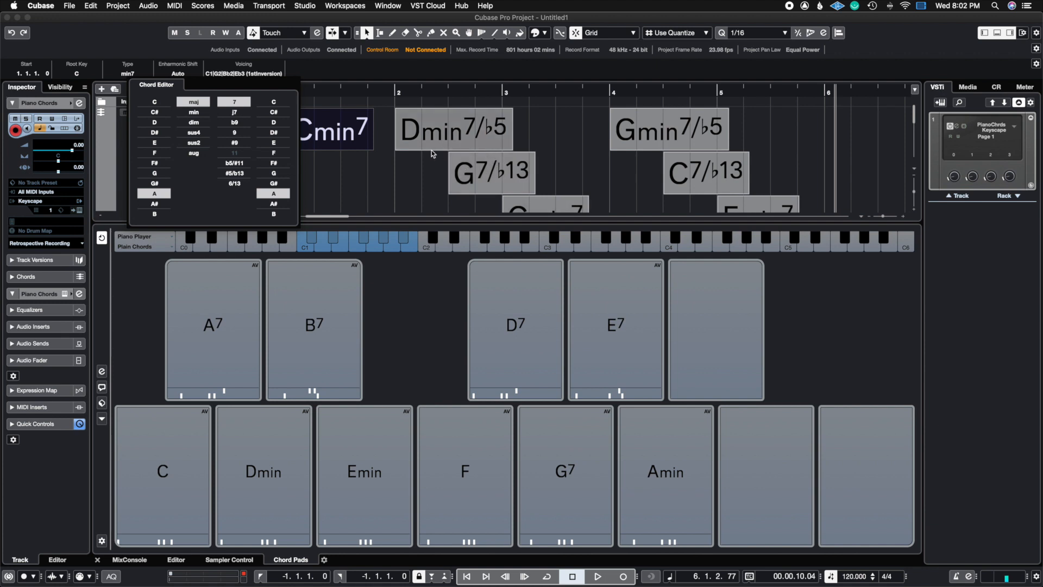
{"action": "left_click", "coordinate": [395, 308]}
{"action": "left_click", "coordinate": [209, 381]}
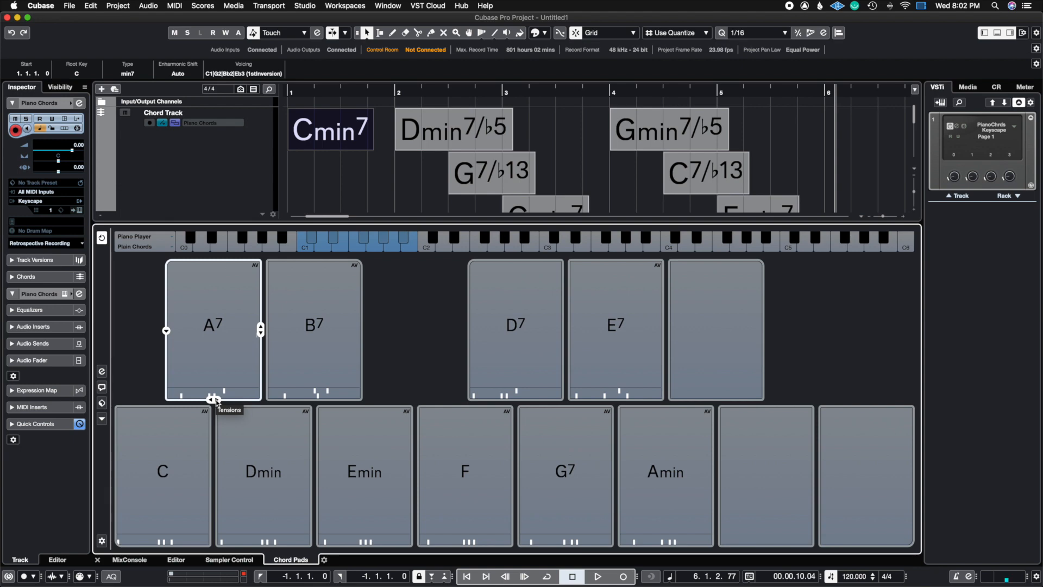
- Add tensions to the A7 pad to make it A7/♭9/13, and play it between the C and Dmin pads
{"action": "left_click_drag", "start_coordinate": [215, 400], "coordinate": [217, 401]}
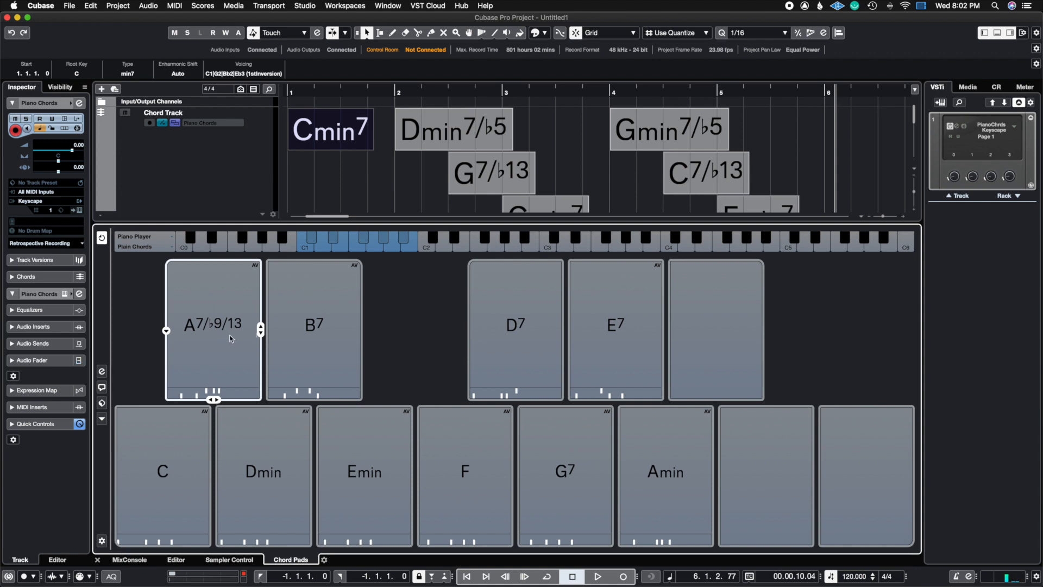
{"action": "left_click", "coordinate": [162, 454]}
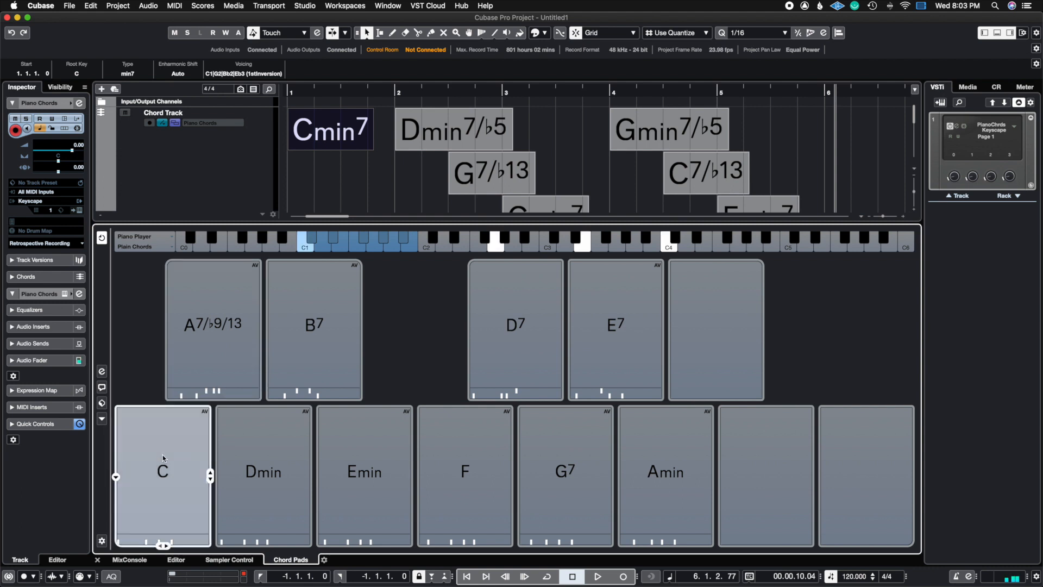
{"action": "left_click", "coordinate": [216, 365]}
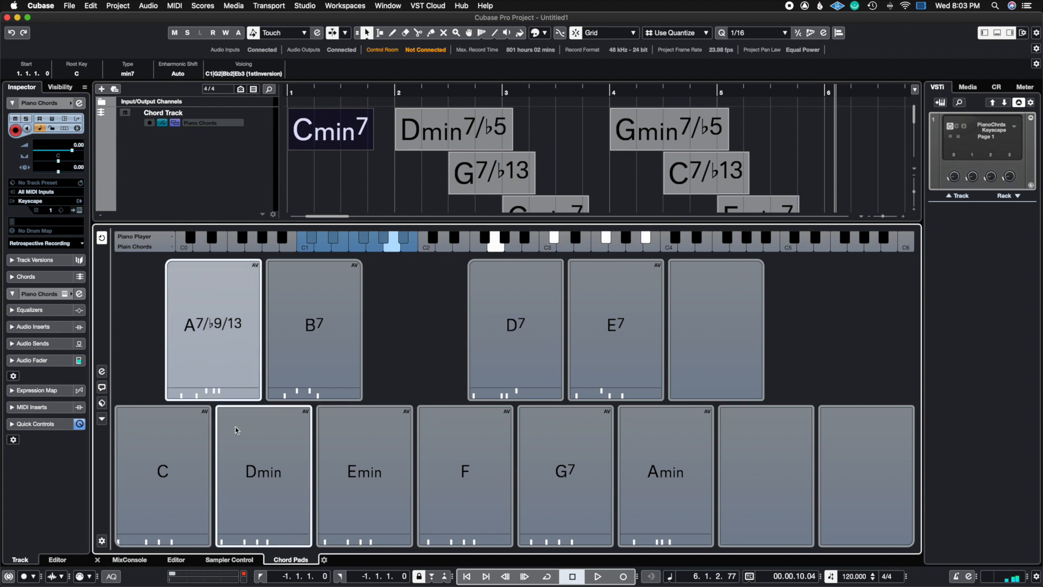
{"action": "left_click", "coordinate": [248, 471]}
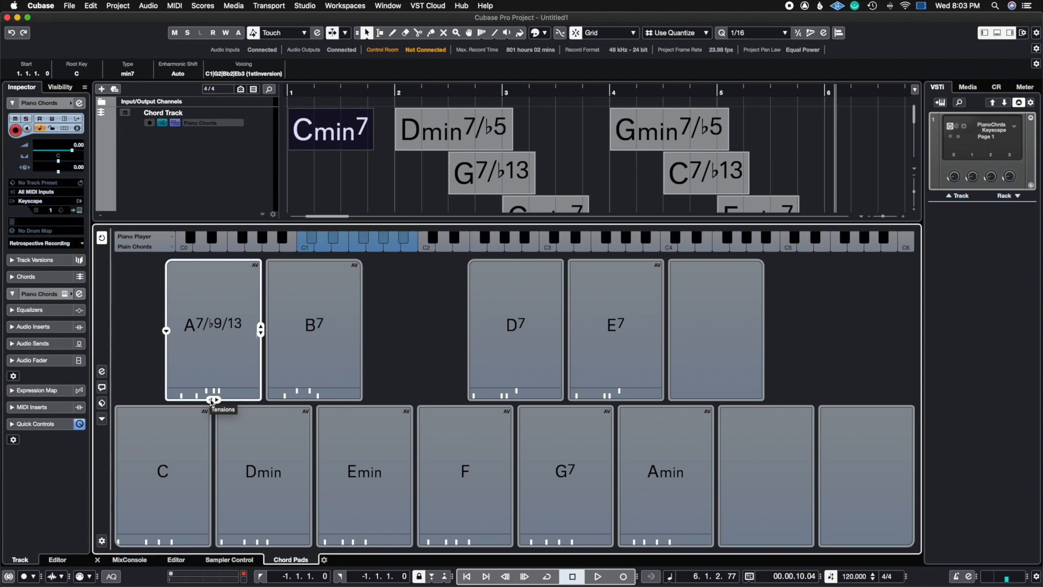
- Step the first pad's tensions back through A7/♯11 and A6/9, and return the chord to plain A7
{"action": "left_click", "coordinate": [211, 400]}
{"action": "left_click", "coordinate": [211, 400]}
{"action": "left_click", "coordinate": [211, 400]}
{"action": "left_click", "coordinate": [211, 400]}
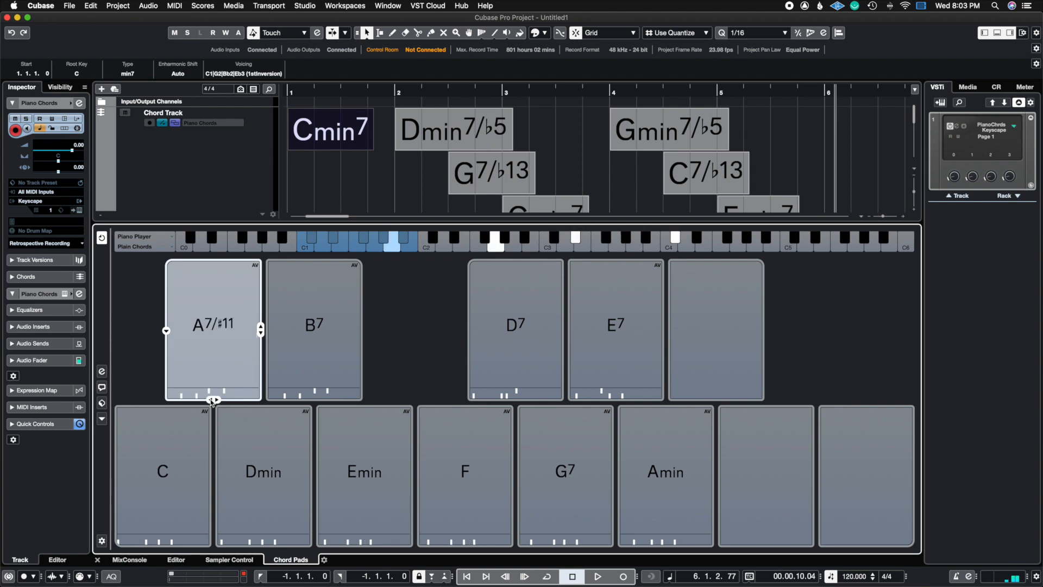
{"action": "left_click", "coordinate": [211, 400]}
{"action": "left_click", "coordinate": [211, 400]}
{"action": "left_click", "coordinate": [211, 399]}
{"action": "left_click", "coordinate": [211, 399]}
{"action": "left_click", "coordinate": [211, 400]}
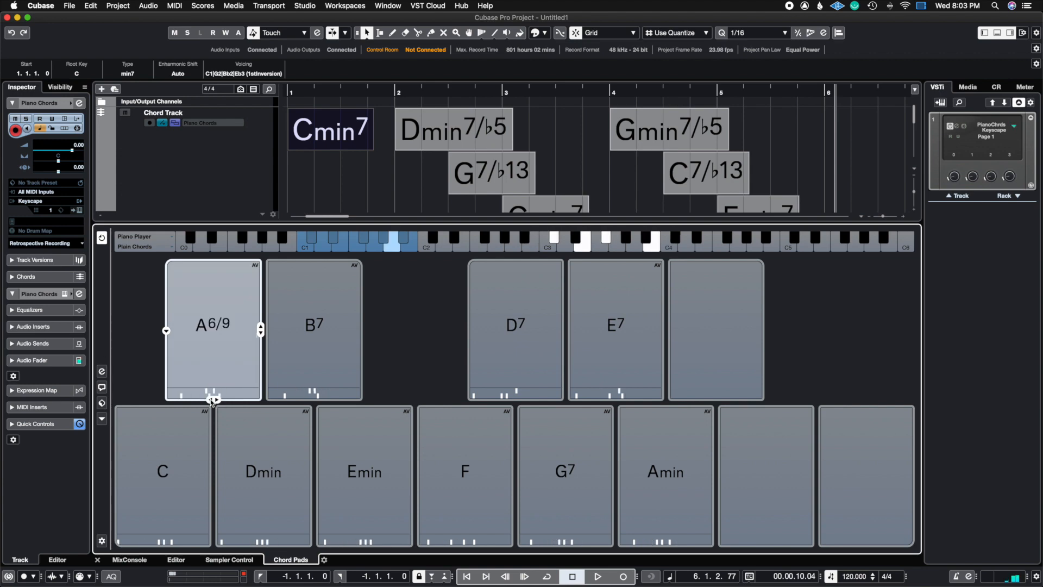
{"action": "left_click", "coordinate": [218, 399]}
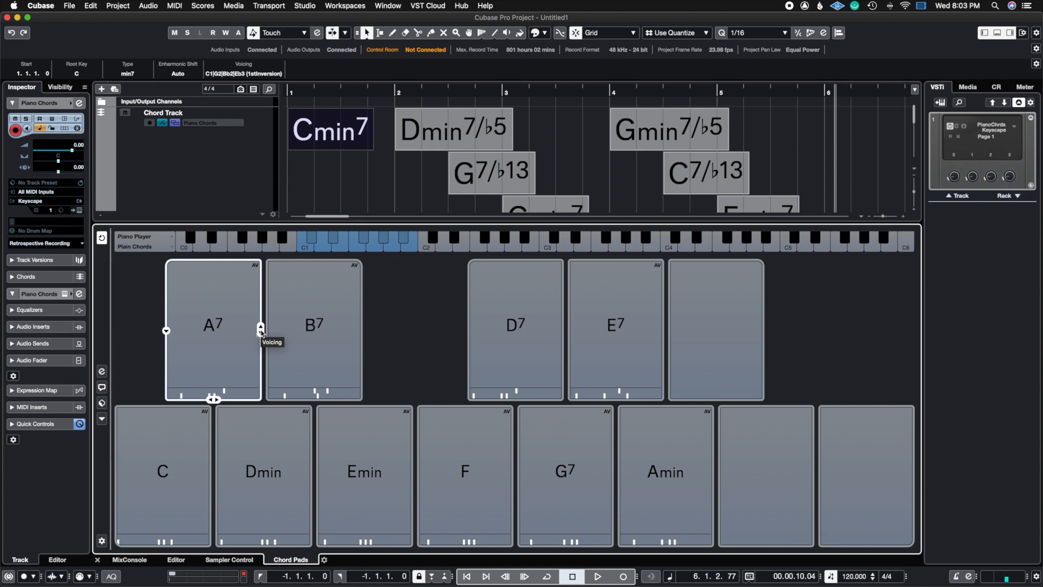
- Play the C pad followed by A7 and Dmin in alternation to hear how the chords connect
{"action": "left_click", "coordinate": [145, 484]}
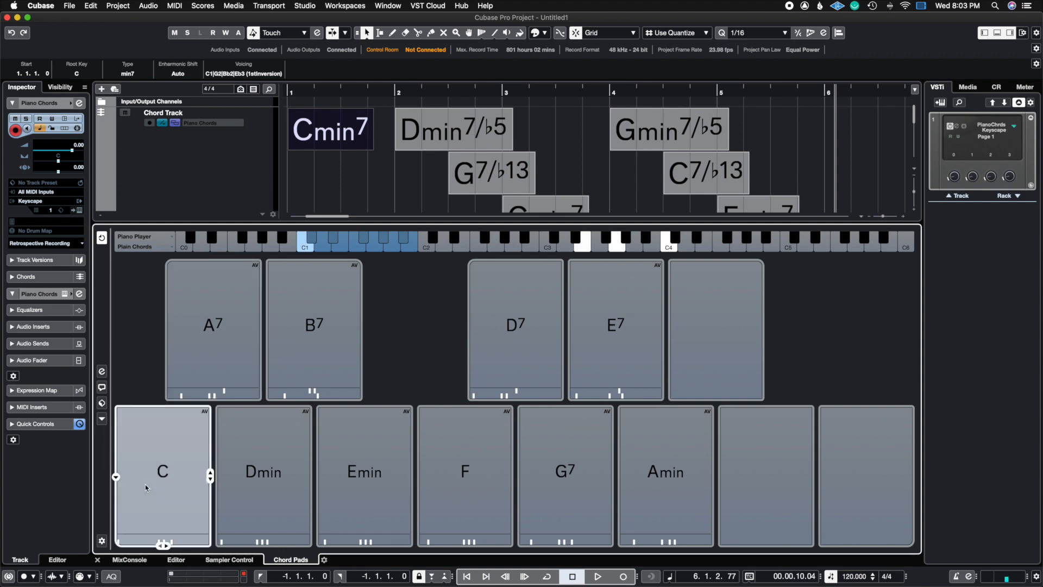
{"action": "left_click", "coordinate": [234, 339]}
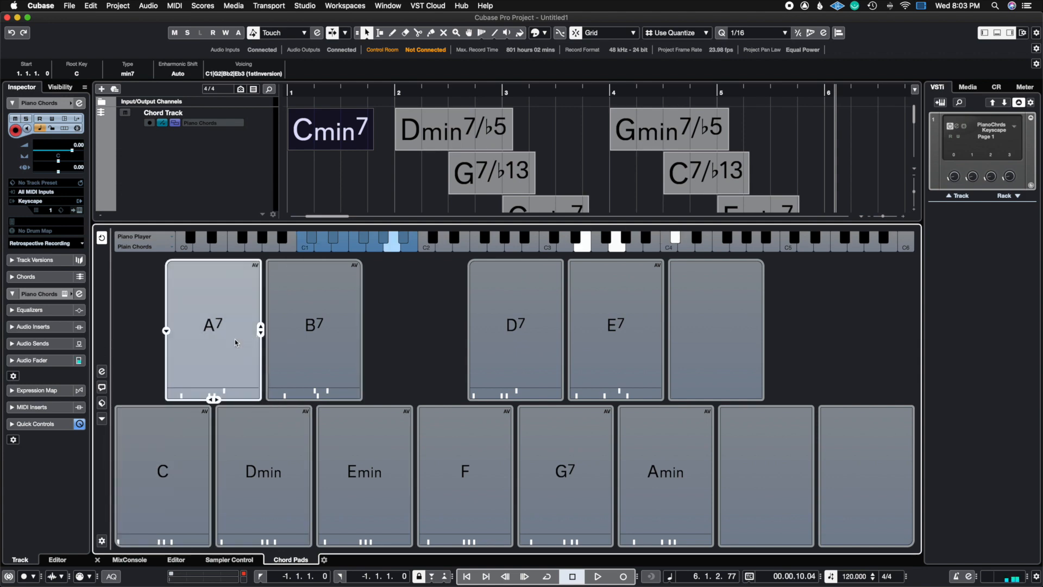
{"action": "left_click", "coordinate": [250, 434]}
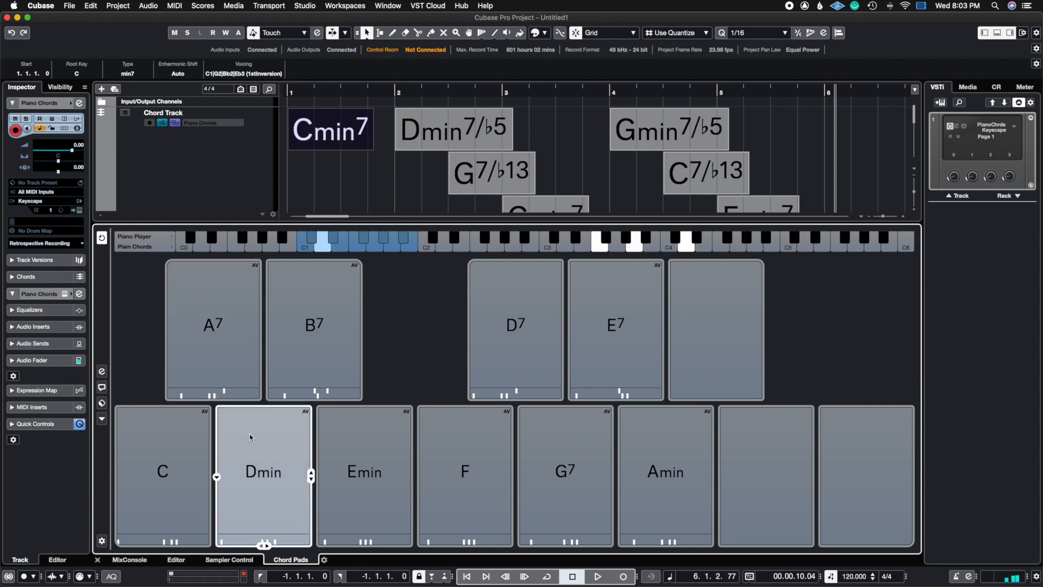
{"action": "left_click", "coordinate": [240, 387]}
{"action": "left_click", "coordinate": [253, 454]}
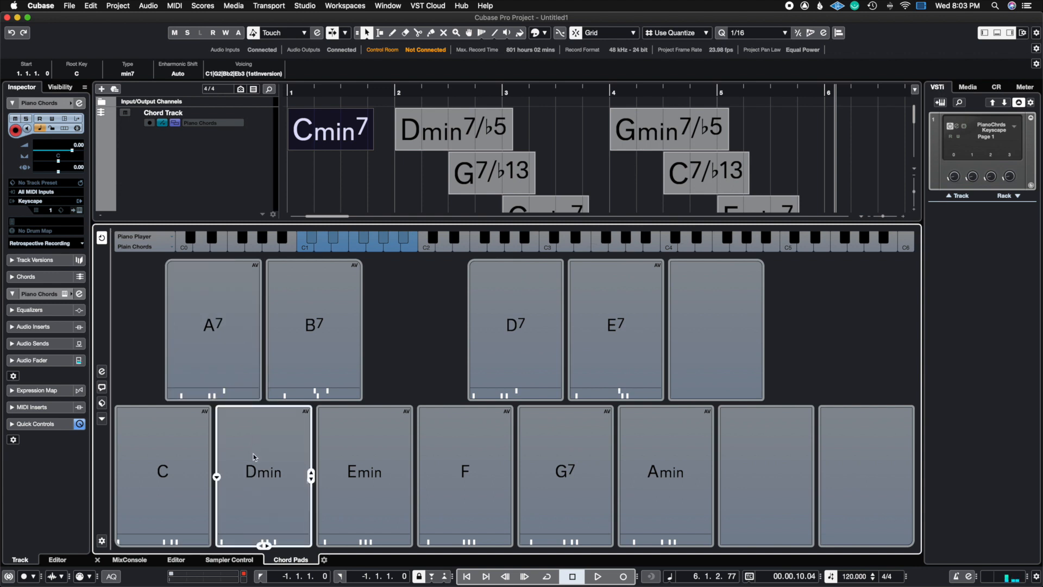
{"action": "left_click", "coordinate": [246, 373]}
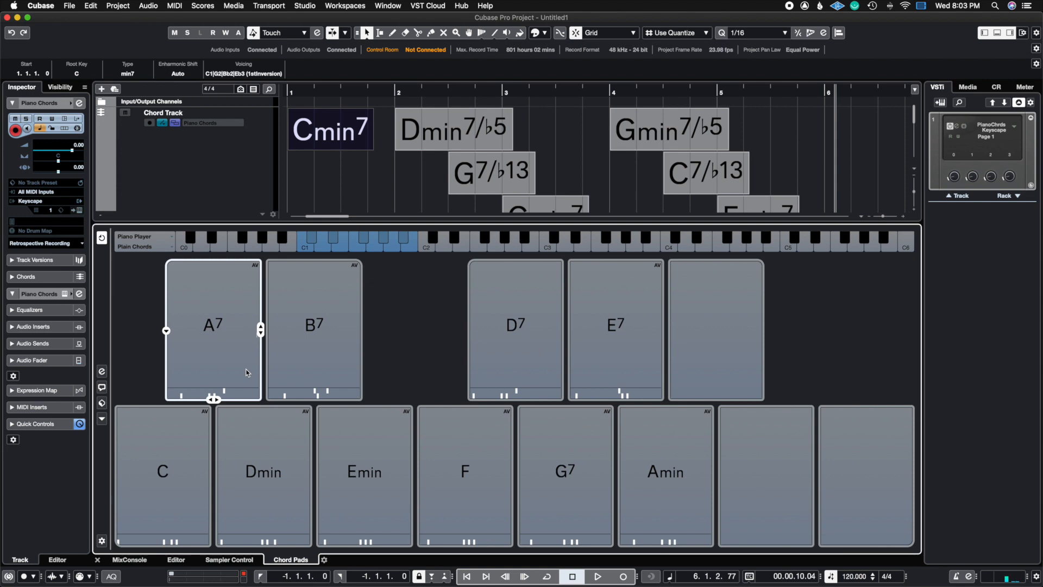
- Lower the A7 pad's voicing through its inversions, finishing one voicing above the lowest one tried
{"action": "left_click", "coordinate": [260, 333]}
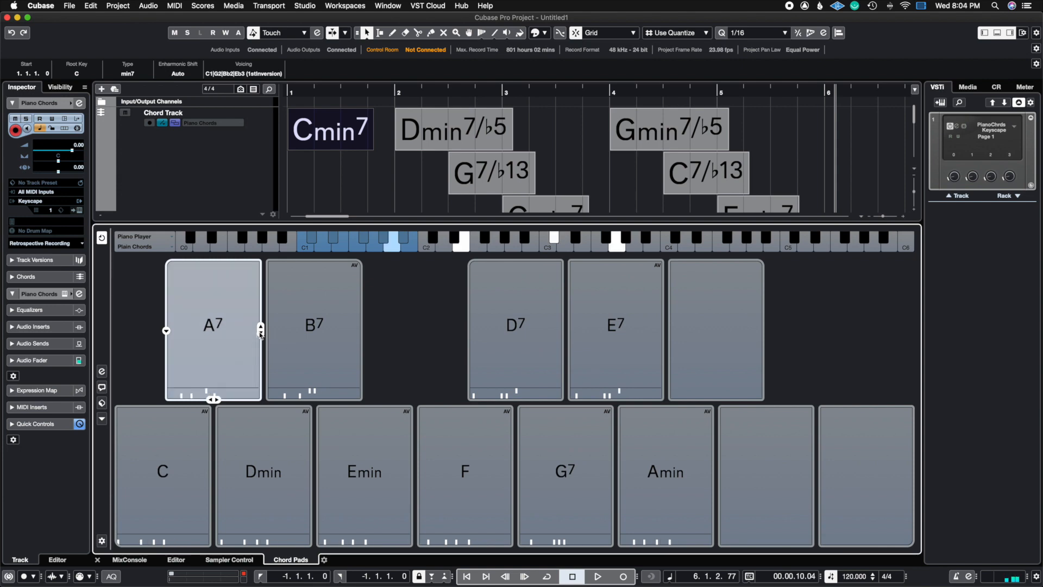
{"action": "left_click", "coordinate": [260, 333]}
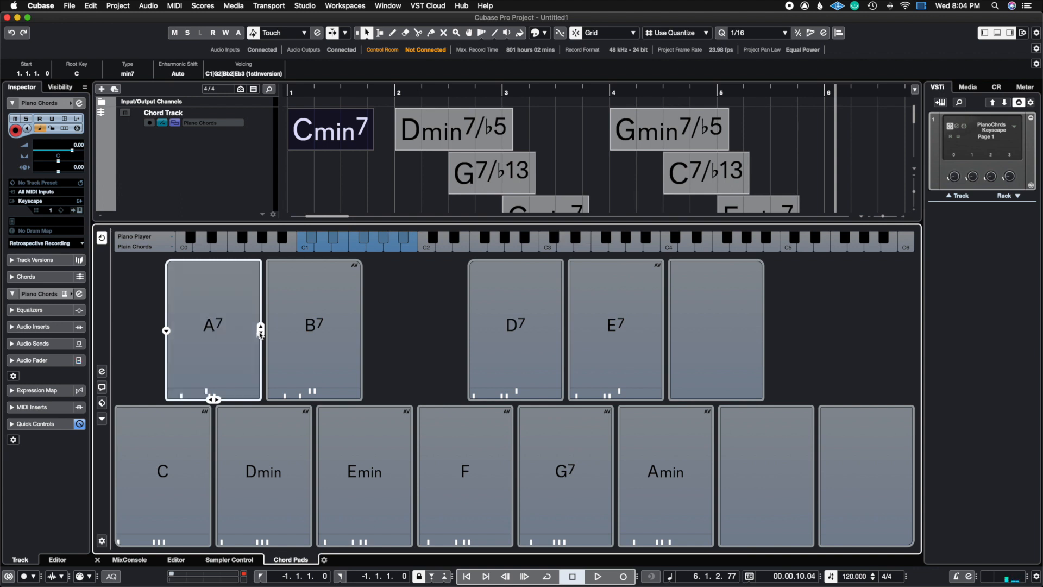
{"action": "left_click", "coordinate": [260, 333]}
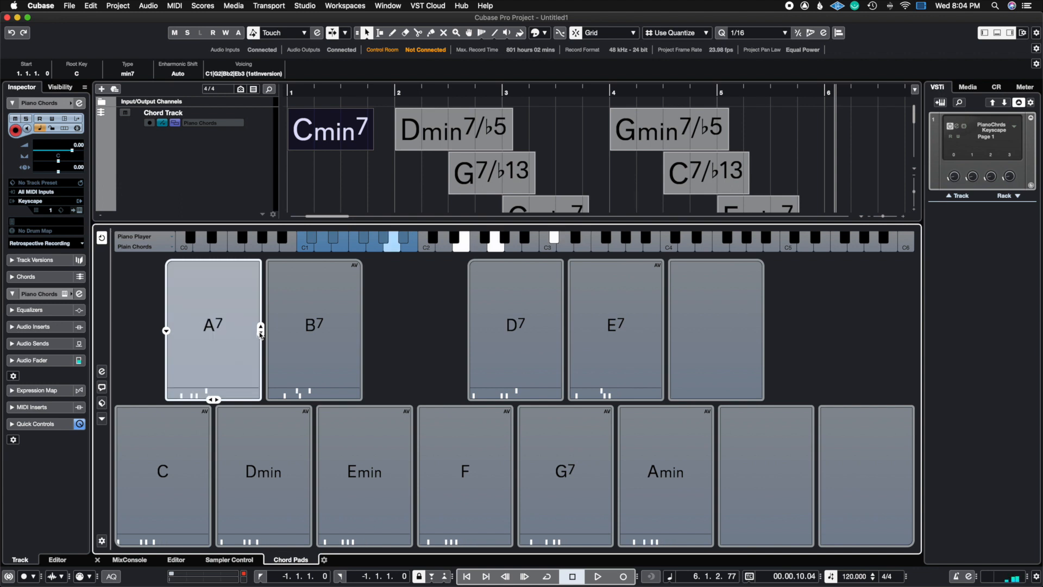
{"action": "left_click", "coordinate": [261, 332]}
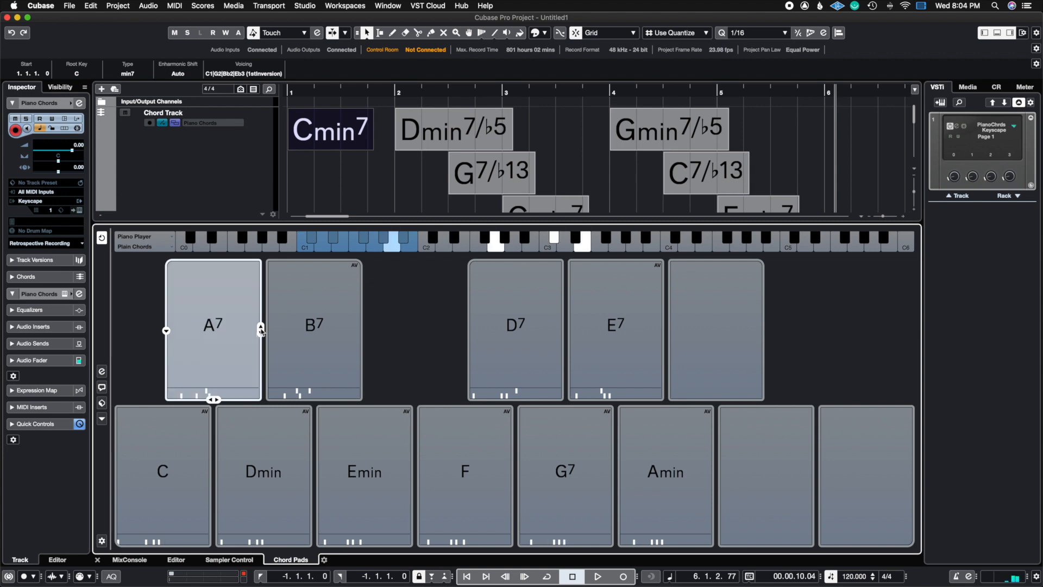
- Raise the A7 pad's voicing step by step through its higher inversions
{"action": "left_click", "coordinate": [260, 330]}
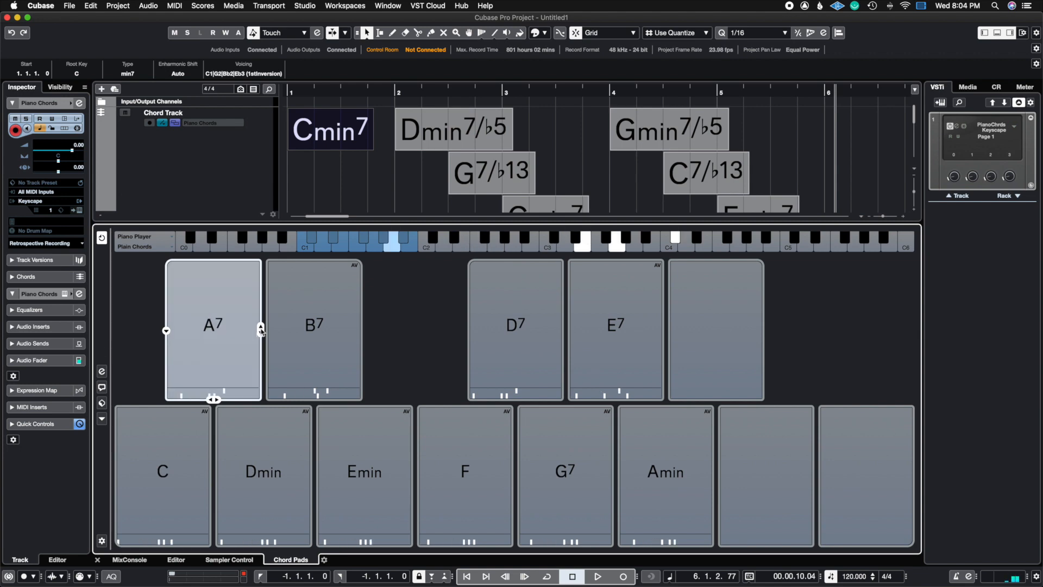
{"action": "left_click", "coordinate": [260, 329]}
{"action": "left_click", "coordinate": [260, 330]}
{"action": "left_click", "coordinate": [260, 329]}
{"action": "left_click", "coordinate": [260, 329]}
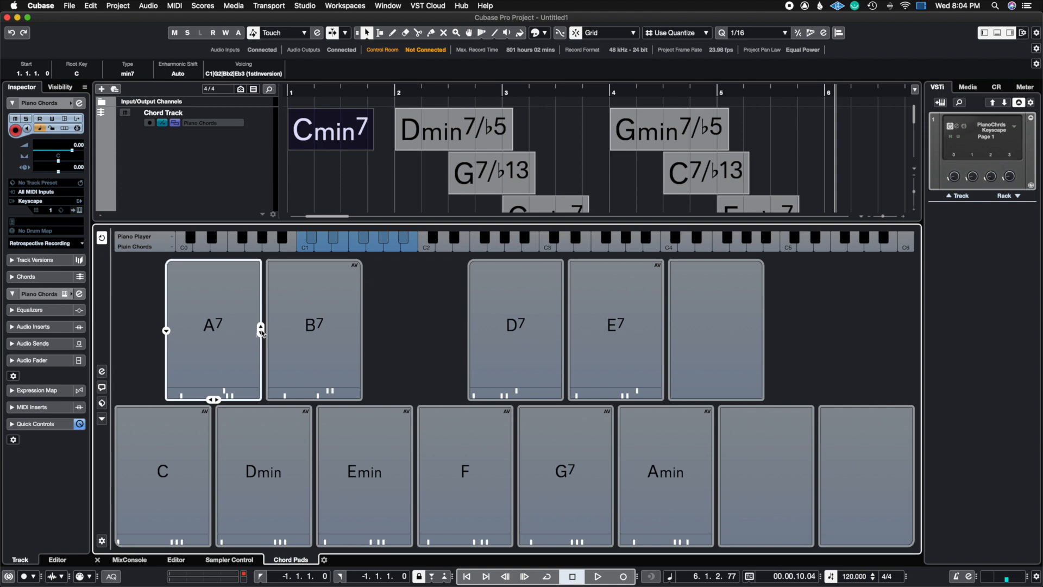
- Bring the A7 pad's voicing back down through its inversions and settle on a low one
{"action": "left_click", "coordinate": [261, 334]}
{"action": "left_click", "coordinate": [262, 335]}
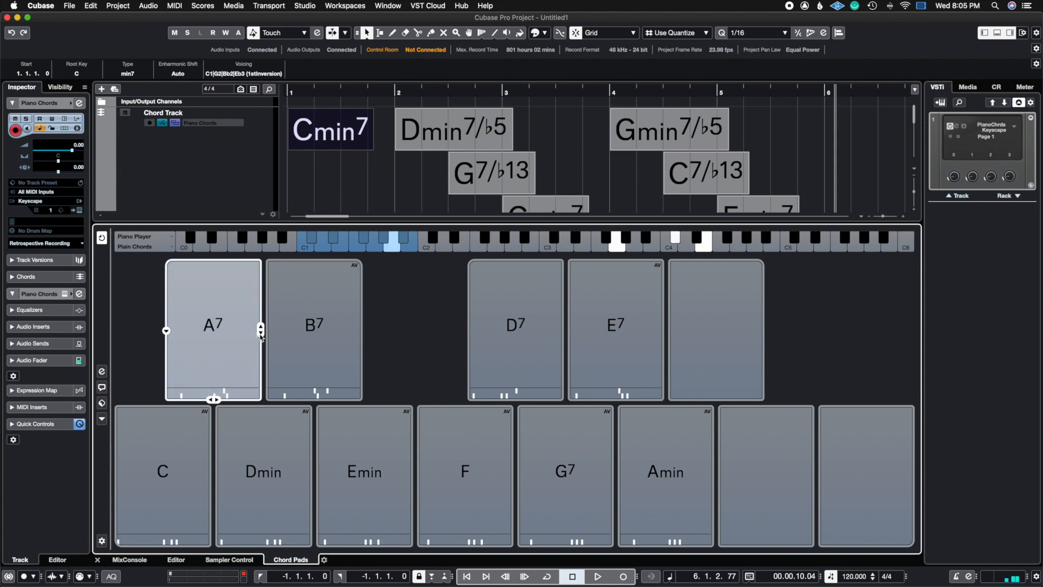
{"action": "left_click", "coordinate": [261, 335]}
{"action": "left_click", "coordinate": [261, 334]}
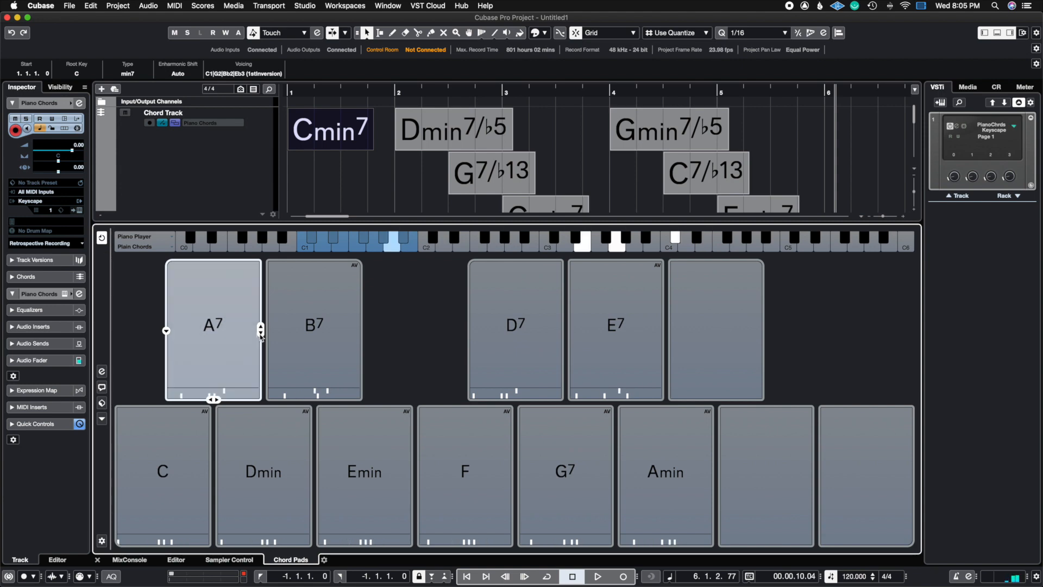
{"action": "left_click", "coordinate": [261, 335]}
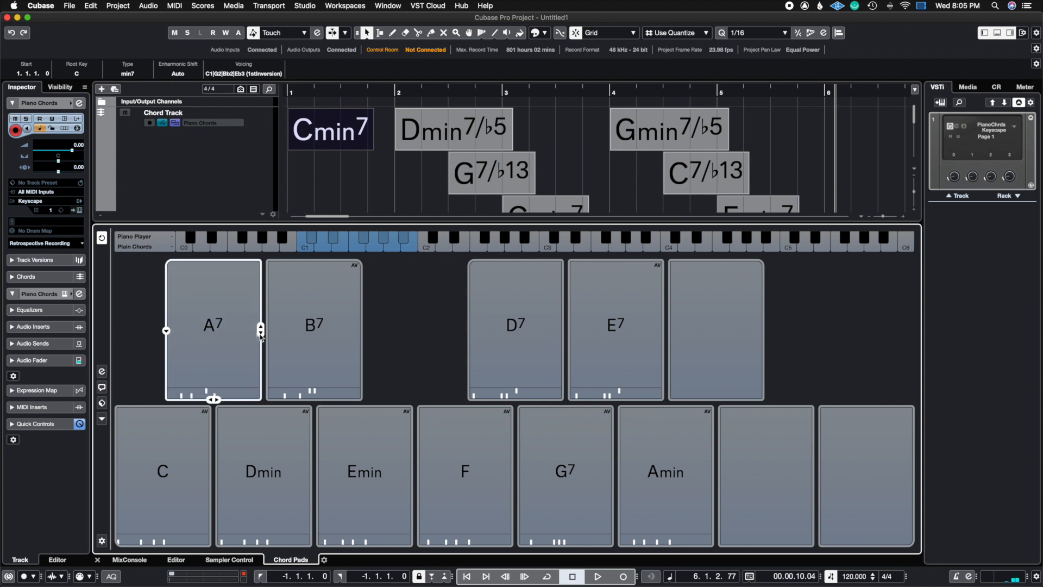
{"action": "left_click", "coordinate": [261, 335]}
{"action": "left_click", "coordinate": [261, 332]}
- Alternate the Dmin pad with the revoiced A7 pad to compare how they sound together
{"action": "left_click", "coordinate": [285, 430]}
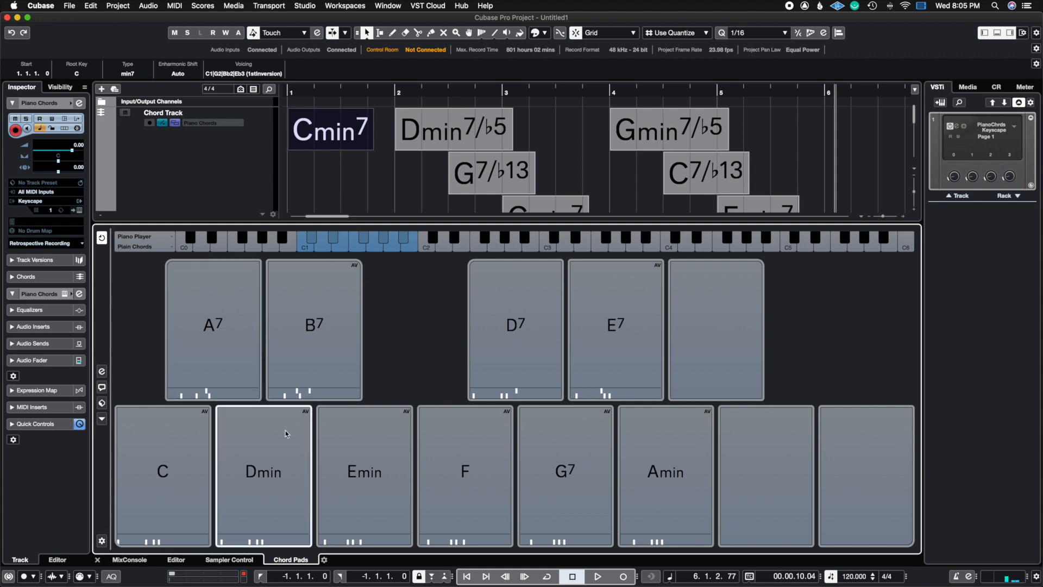
{"action": "left_click", "coordinate": [292, 458]}
{"action": "left_click", "coordinate": [243, 377]}
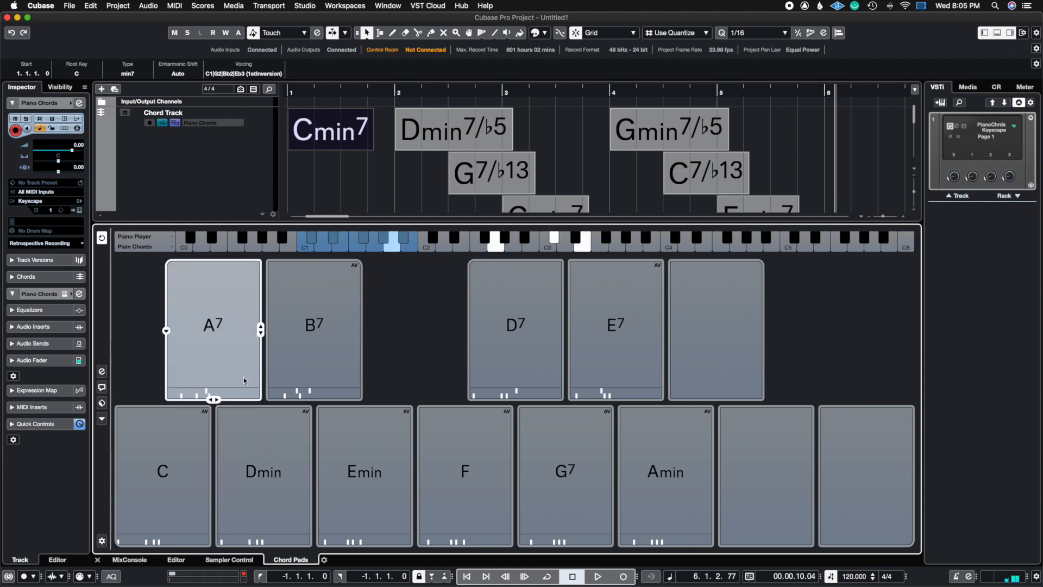
{"action": "left_click", "coordinate": [263, 457]}
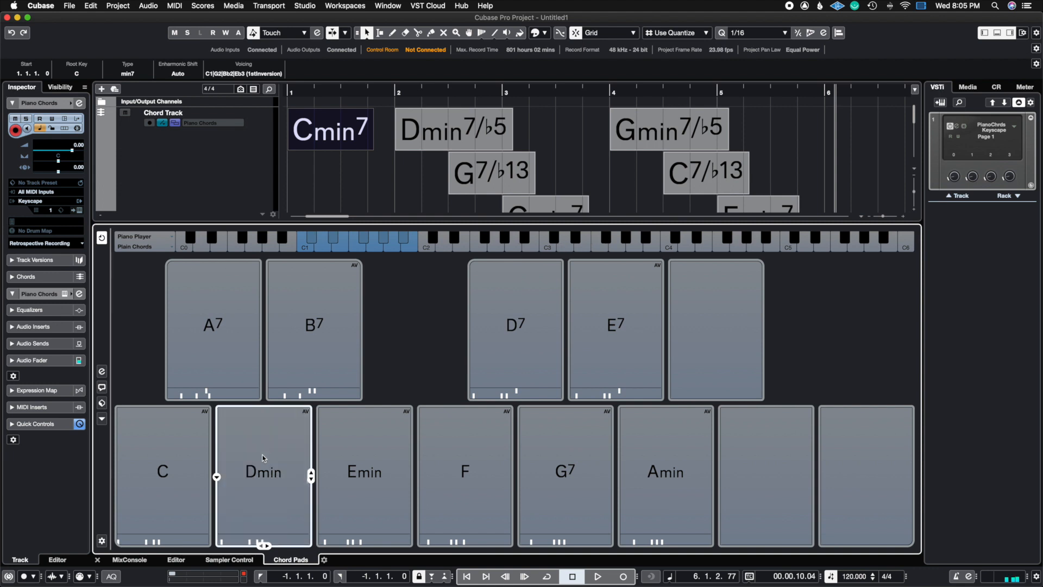
- Raise the A7 pad's voicing and play the revoiced pad followed by the Dmin pad to compare them
{"action": "left_click", "coordinate": [221, 350]}
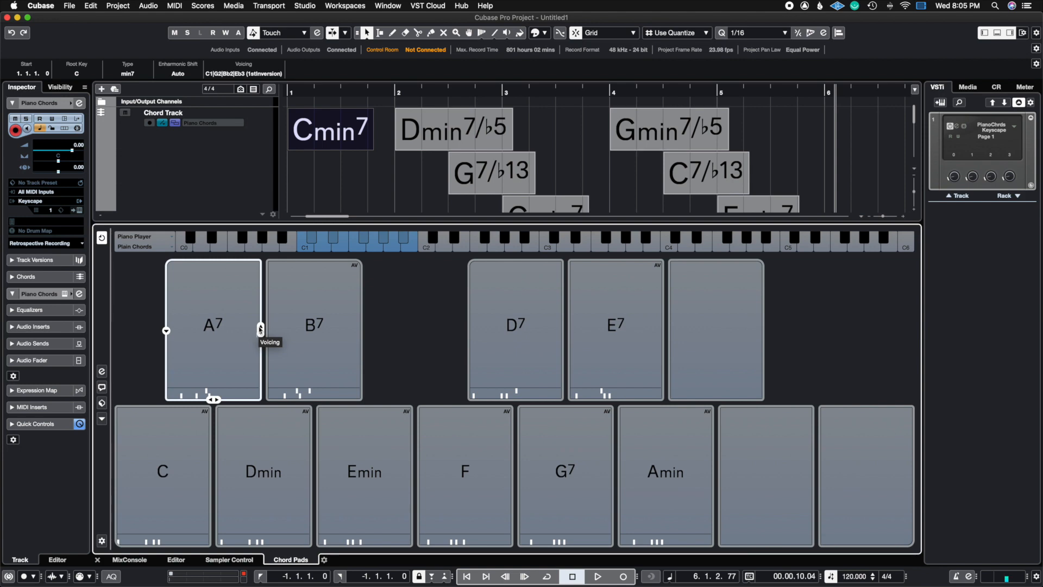
{"action": "left_click", "coordinate": [260, 330]}
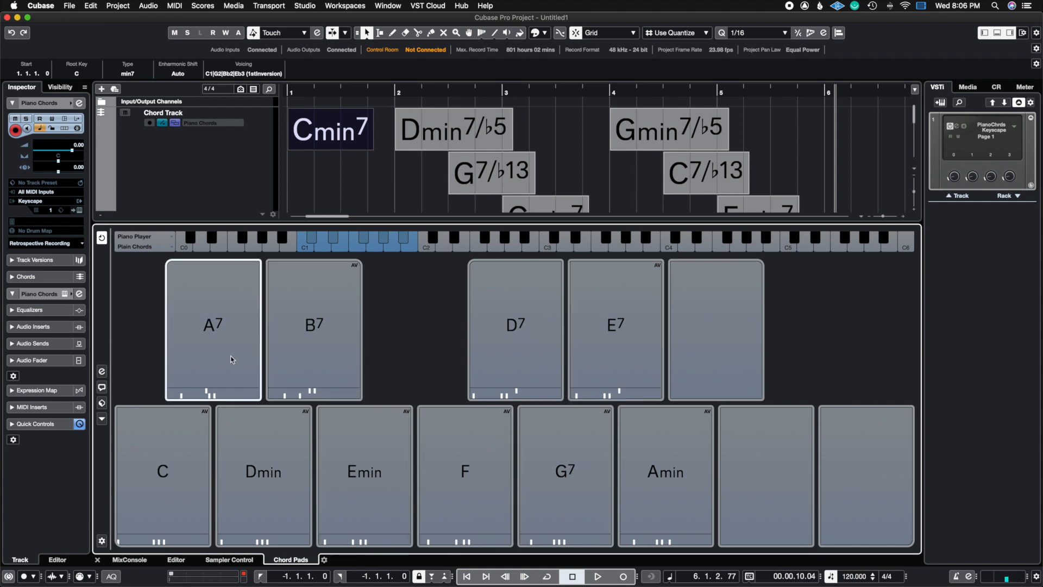
{"action": "left_click", "coordinate": [260, 329]}
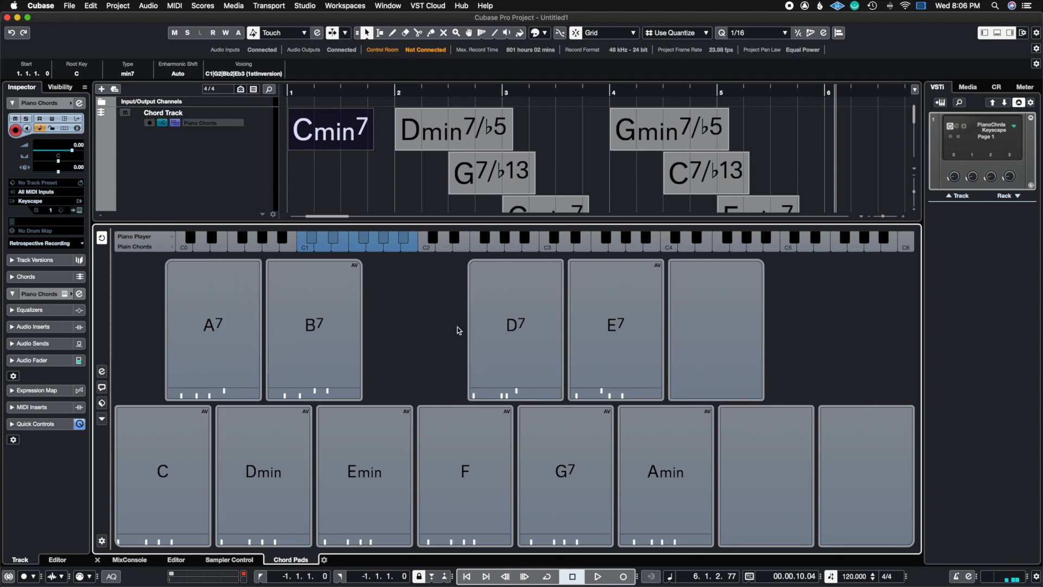
{"action": "left_click", "coordinate": [215, 336]}
{"action": "left_click", "coordinate": [240, 428]}
- Open the Chord Assistant and audition the C, G, F and Bb chords on the circle of fifths
{"action": "left_click", "coordinate": [102, 388]}
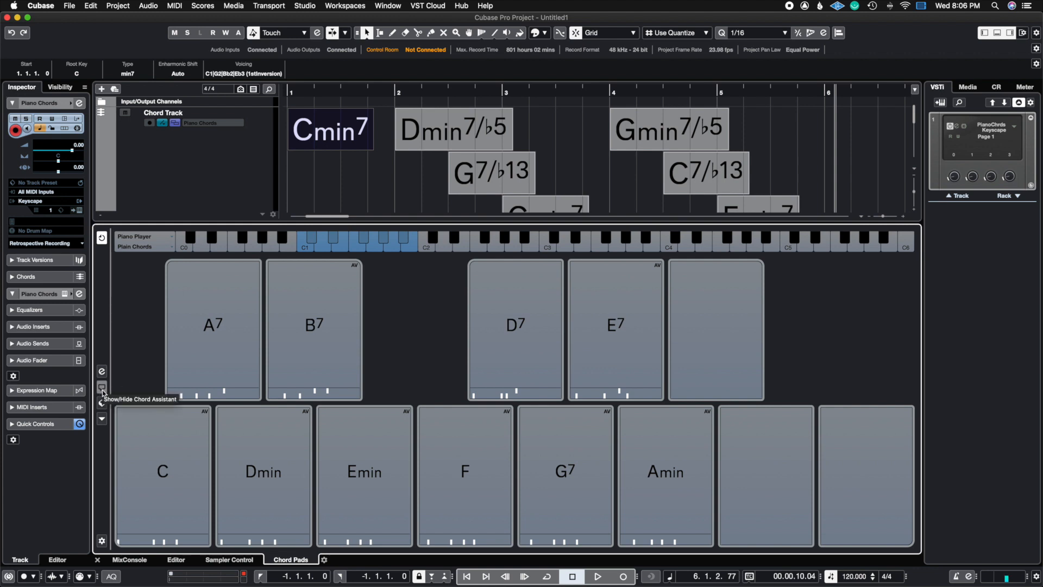
{"action": "left_click", "coordinate": [102, 389]}
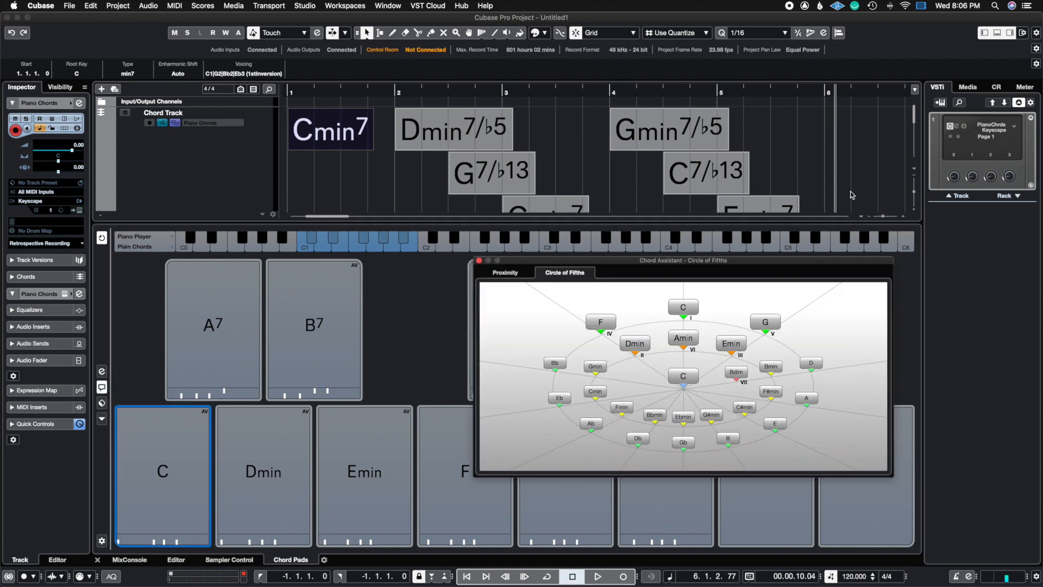
{"action": "left_click_drag", "start_coordinate": [731, 259], "coordinate": [474, 182]}
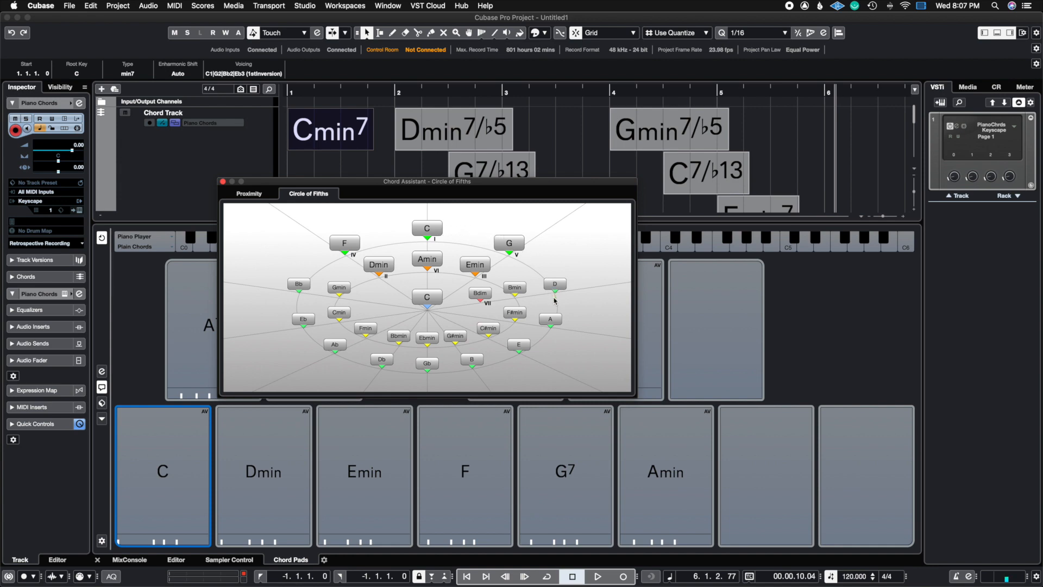
{"action": "left_click", "coordinate": [426, 229]}
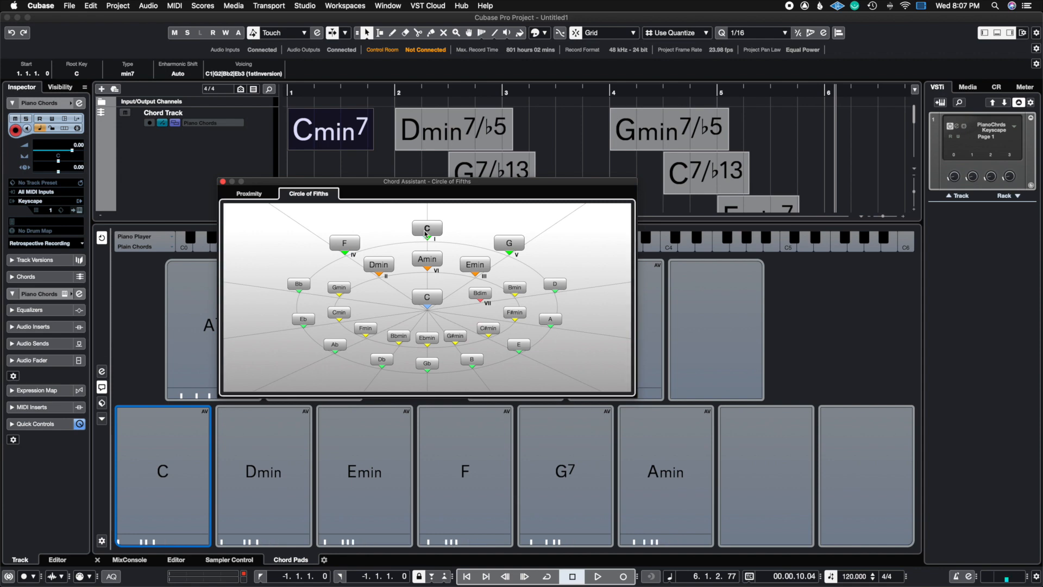
{"action": "left_click", "coordinate": [520, 248]}
{"action": "left_click", "coordinate": [422, 232]}
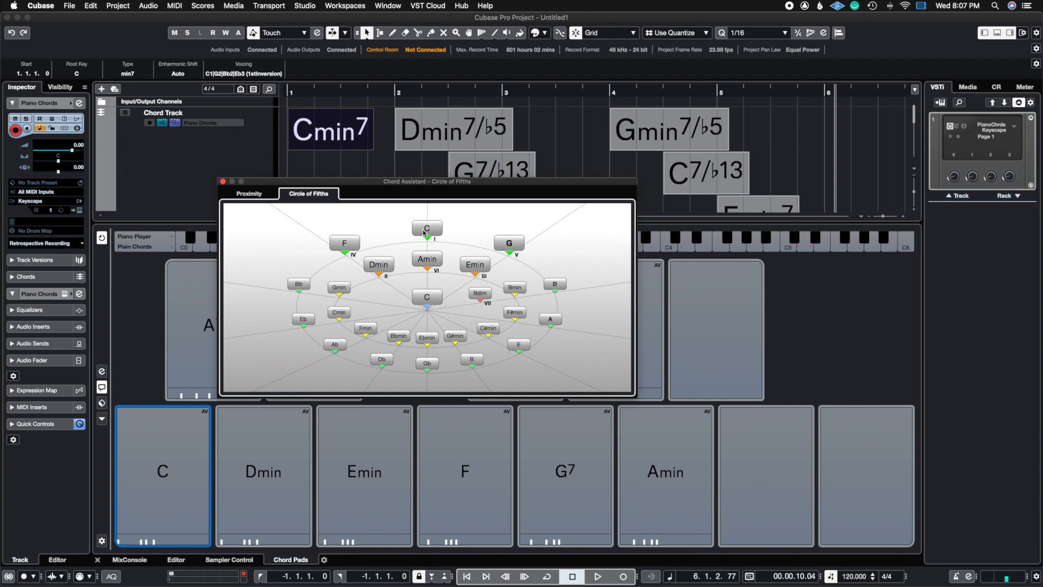
{"action": "left_click", "coordinate": [347, 247]}
{"action": "left_click", "coordinate": [301, 285]}
- Audition the C and D chords in the Chord Assistant's Proximity view, and close the assistant
{"action": "left_click", "coordinate": [243, 195]}
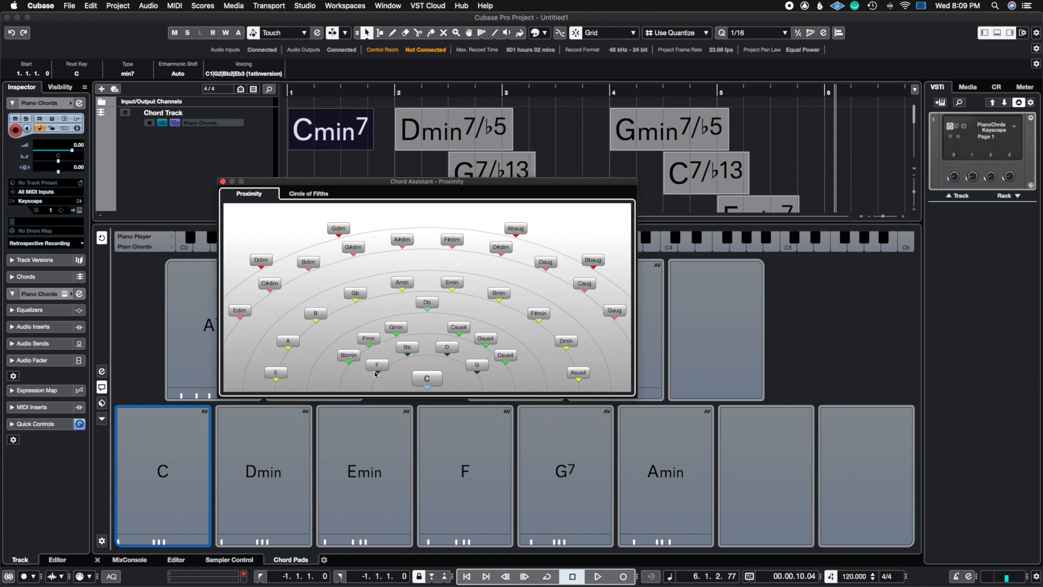
{"action": "left_click", "coordinate": [435, 384]}
{"action": "left_click", "coordinate": [455, 351]}
{"action": "left_click", "coordinate": [199, 360]}
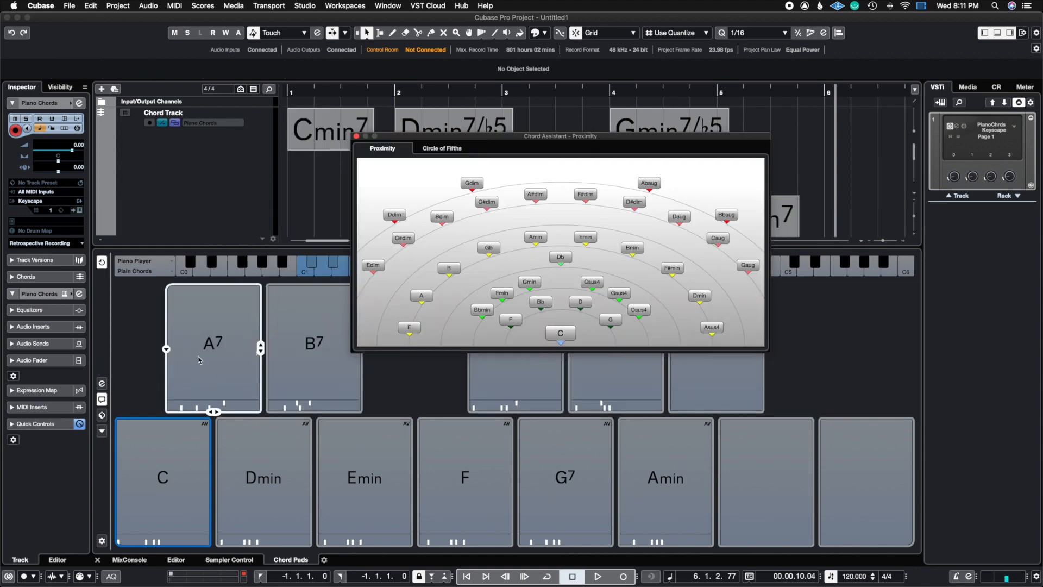
{"action": "left_click", "coordinate": [356, 137]}
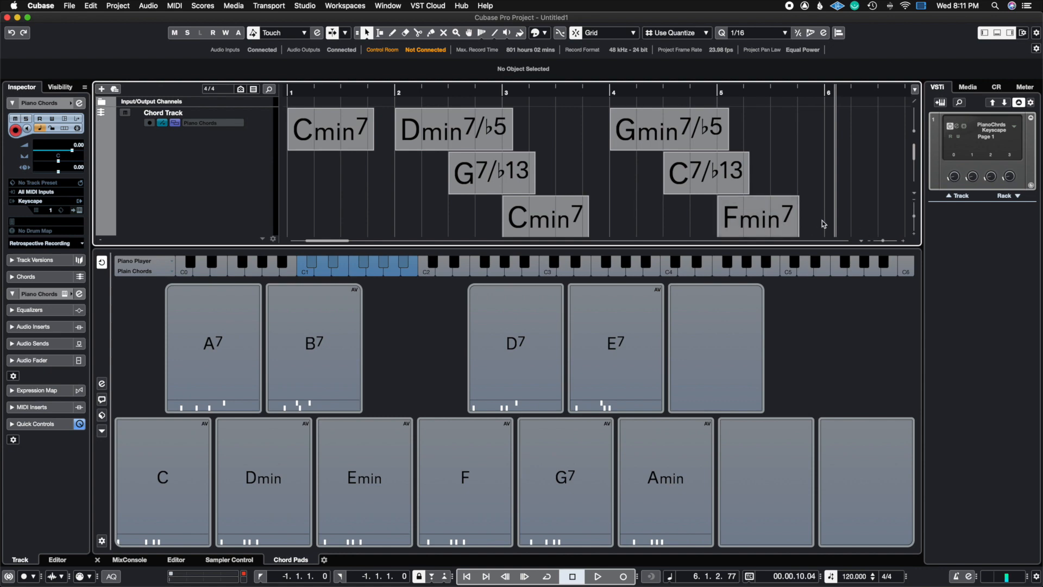
- Select all chord events on the chord track and make sure the Info Line is enabled in the window layout
{"action": "left_click_drag", "start_coordinate": [824, 223], "coordinate": [292, 130]}
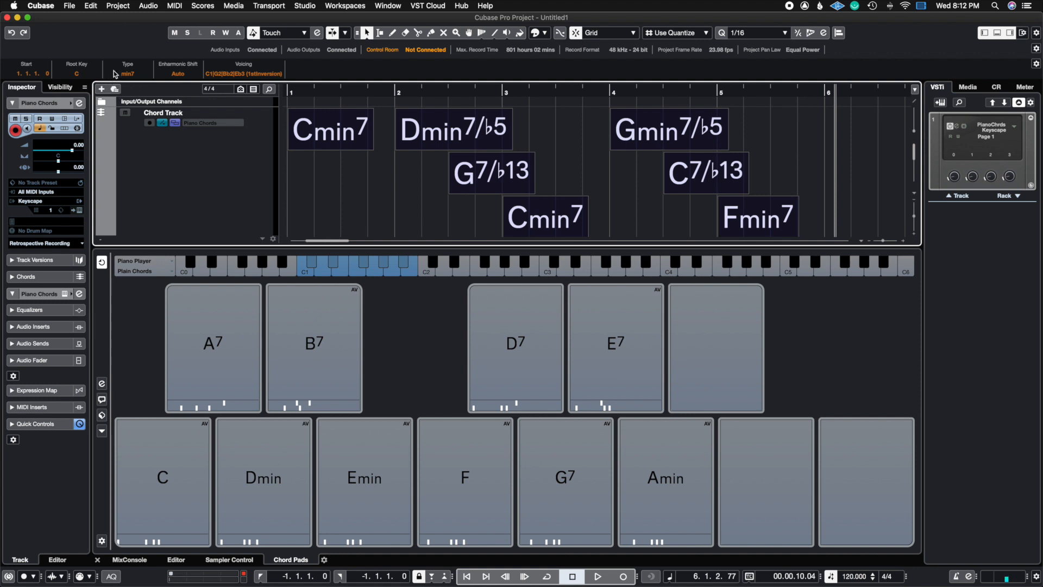
{"action": "left_click", "coordinate": [1022, 34]}
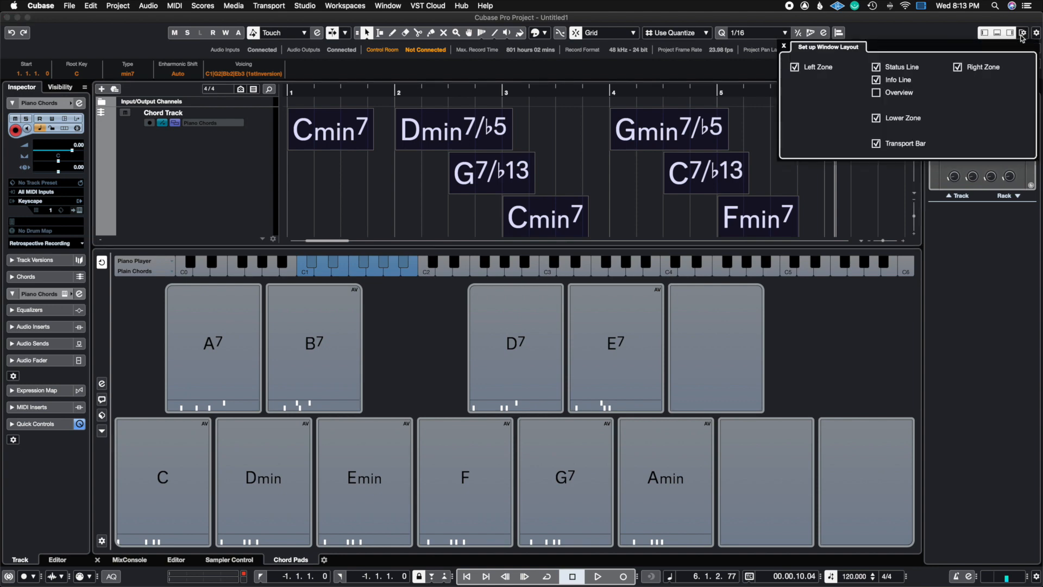
{"action": "left_click", "coordinate": [877, 81]}
{"action": "left_click", "coordinate": [876, 80]}
{"action": "left_click", "coordinate": [420, 158]}
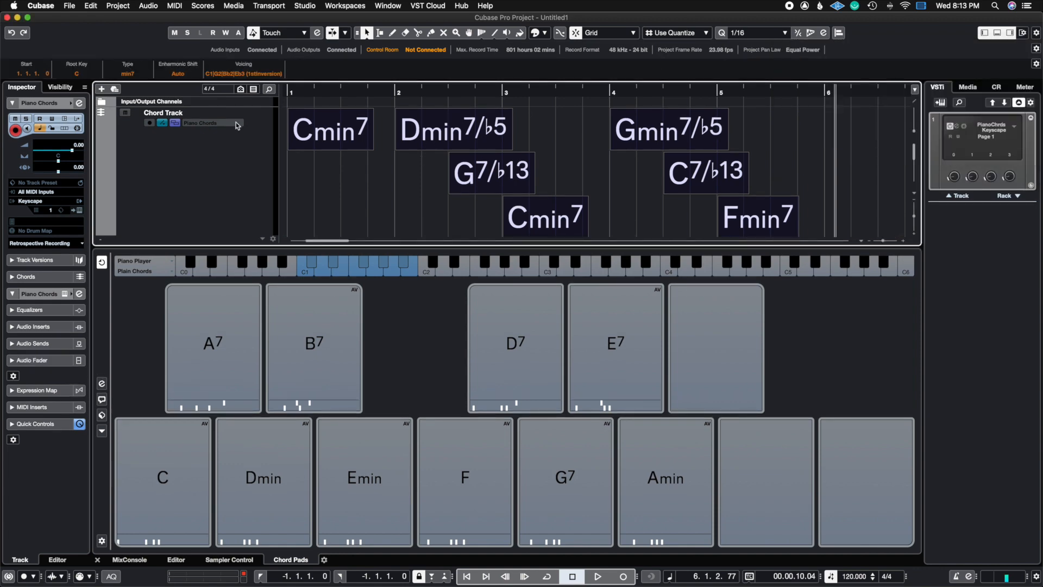
- Transpose the selected chord events together by setting the root key to E
{"action": "left_click", "coordinate": [76, 74]}
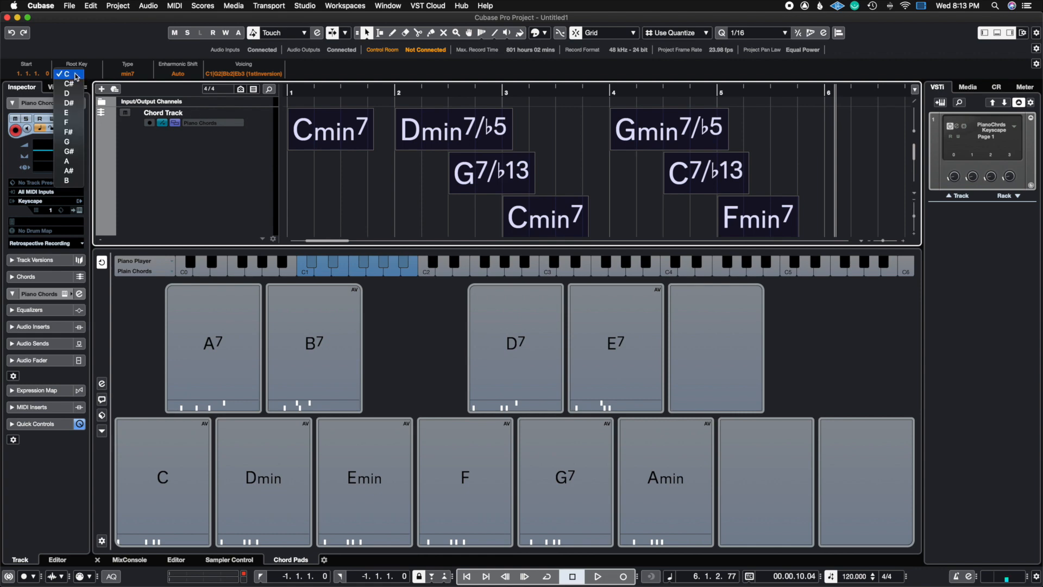
{"action": "left_click", "coordinate": [82, 115]}
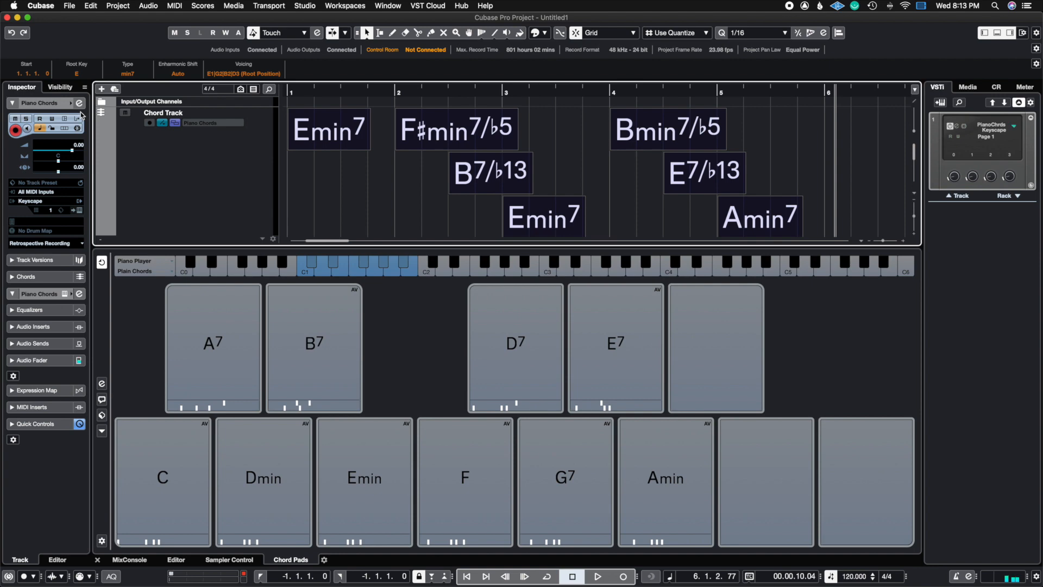